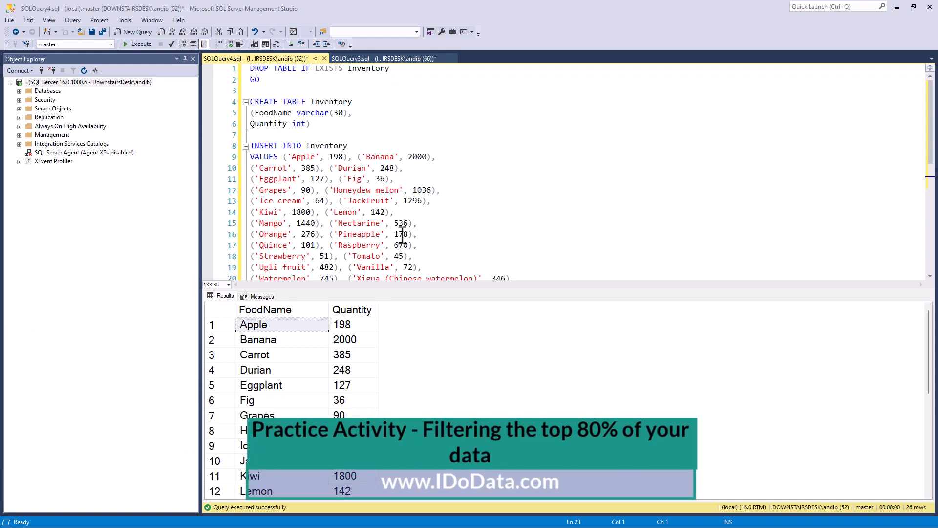
# Review the inserted foods Apple to Zucchini and the unsorted Quantity results from Banana to Yam.
pyautogui.click(313, 157)
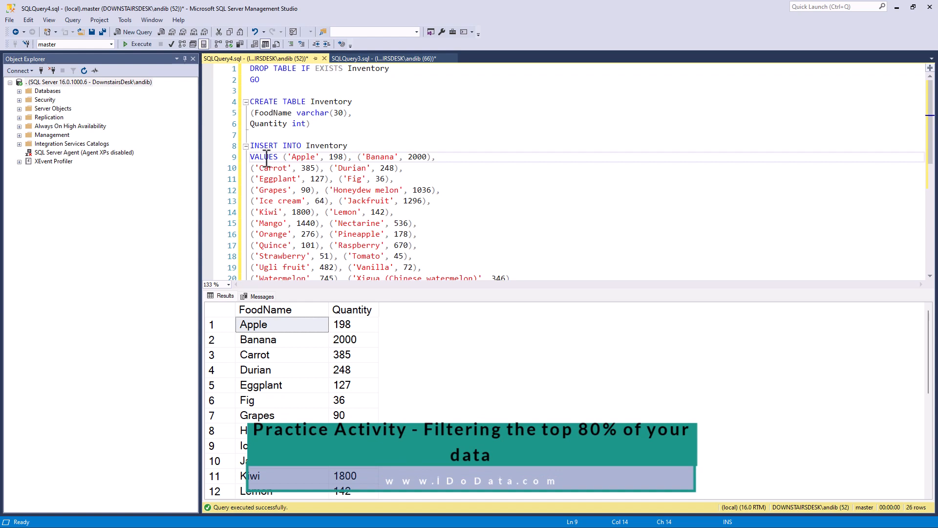
pyautogui.doubleClick(302, 157)
pyautogui.scroll(-1, 319, 156)
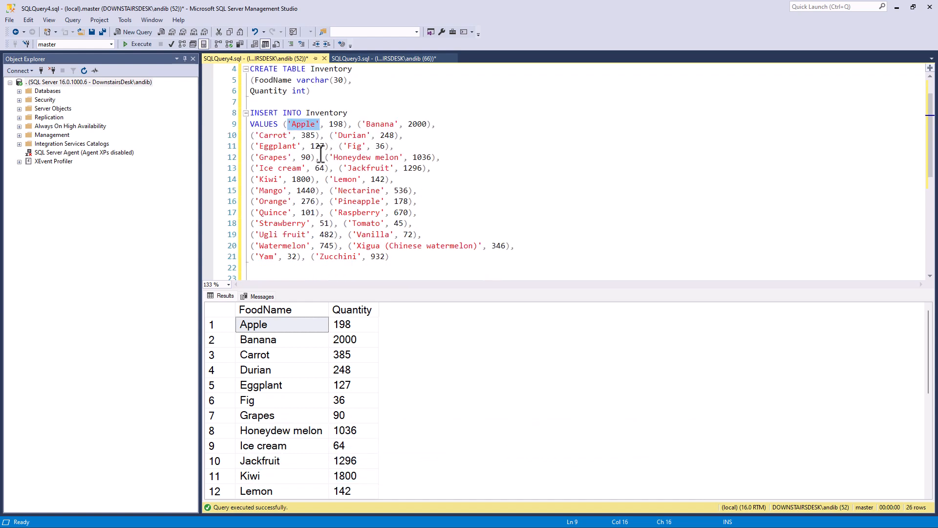
pyautogui.doubleClick(338, 257)
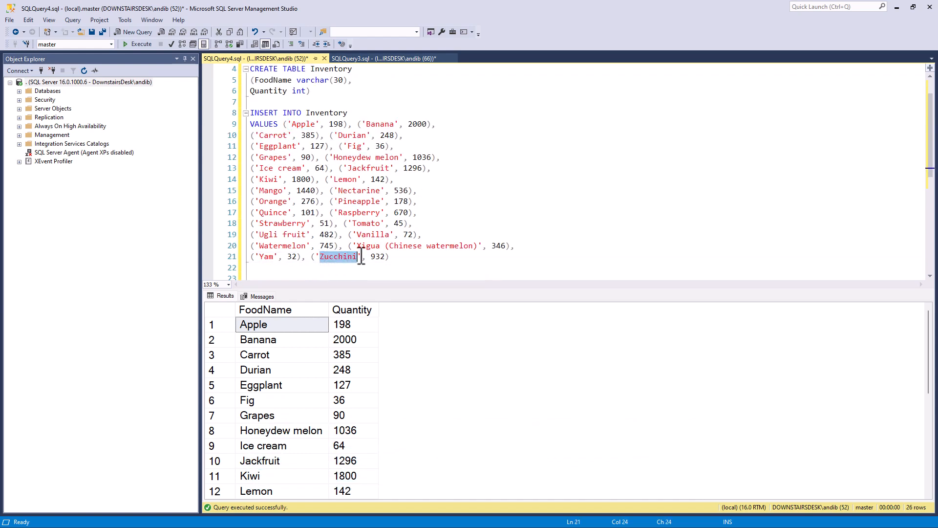
pyautogui.click(350, 309)
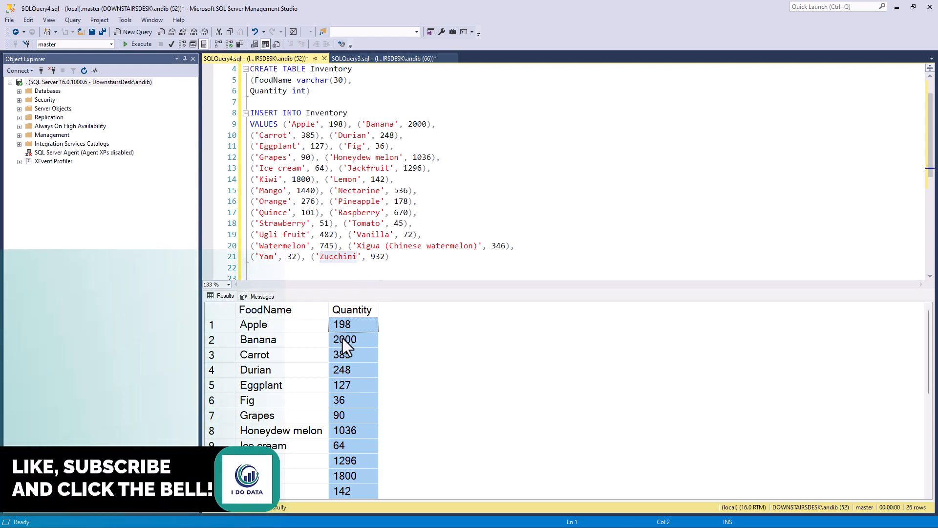
pyautogui.scroll(-2, 342, 362)
pyautogui.scroll(-3, 342, 362)
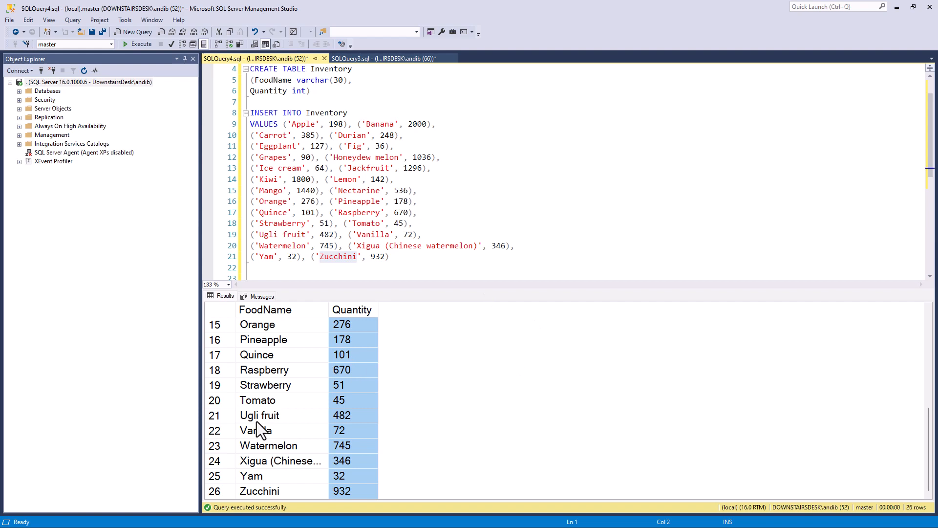
pyautogui.click(215, 476)
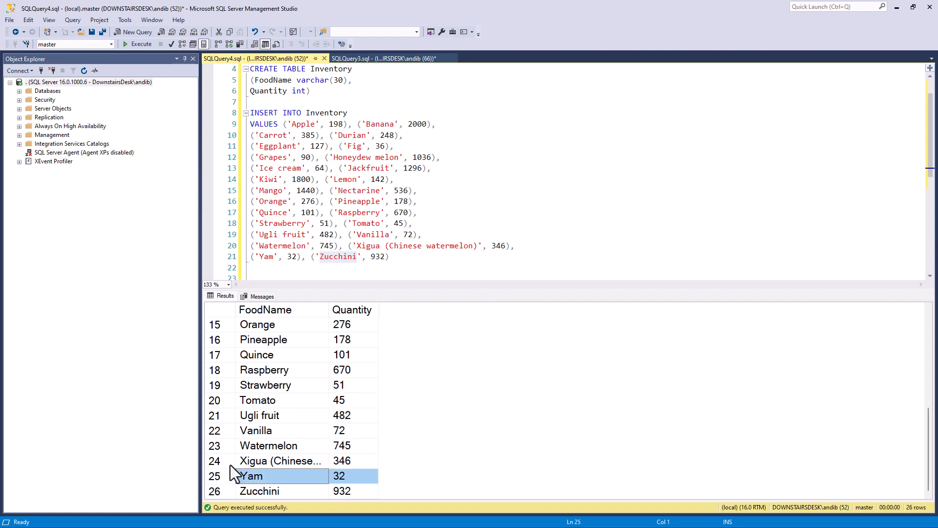
pyautogui.scroll(5, 250, 450)
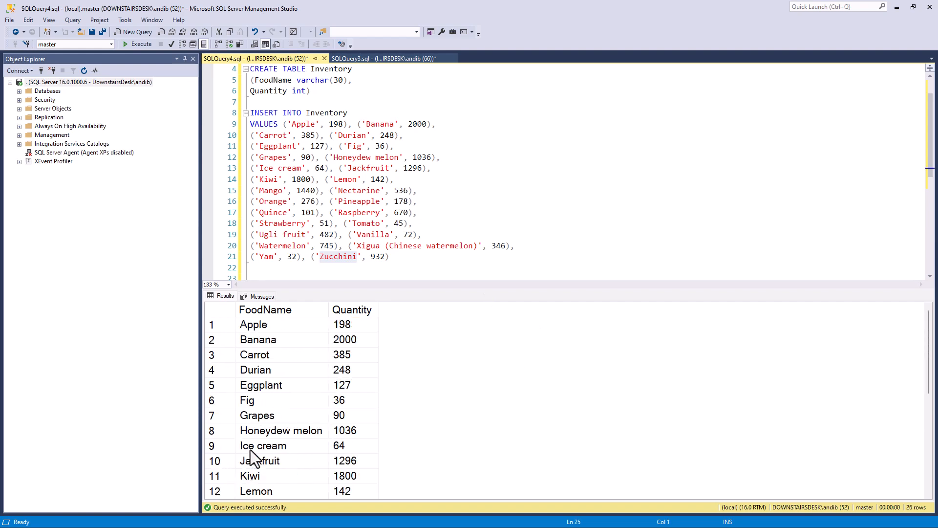
pyautogui.click(212, 340)
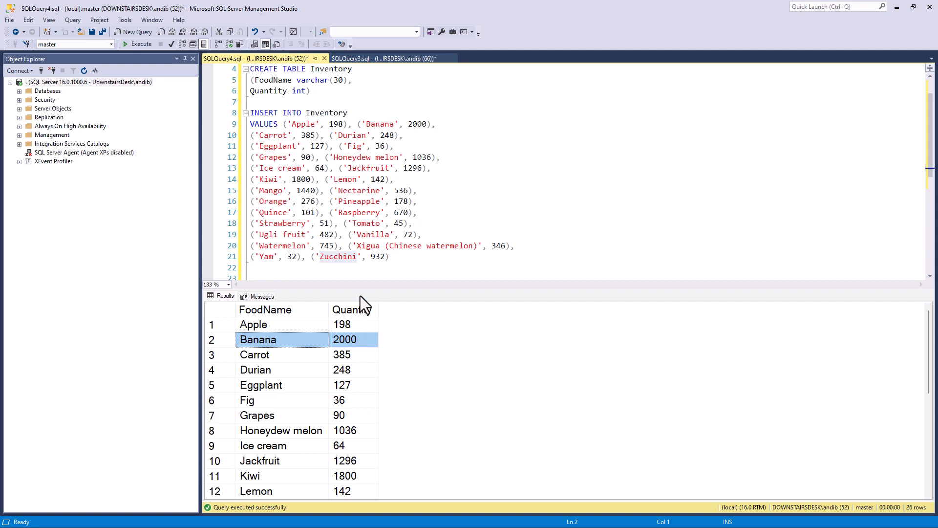
# Add 'order by Quantity DESC' to the Inventory query and run it.
pyautogui.click(369, 246)
pyautogui.scroll(-2, 369, 245)
pyautogui.click(364, 223)
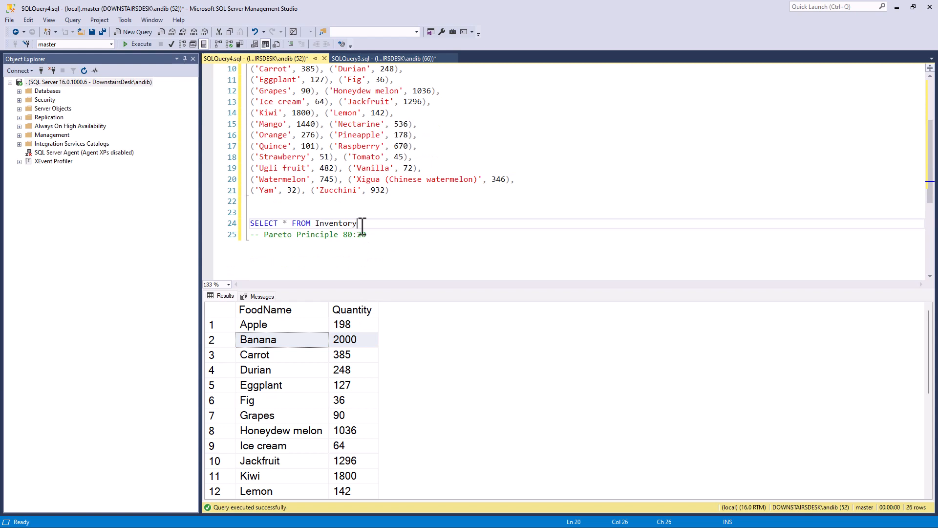
pyautogui.press('Return')
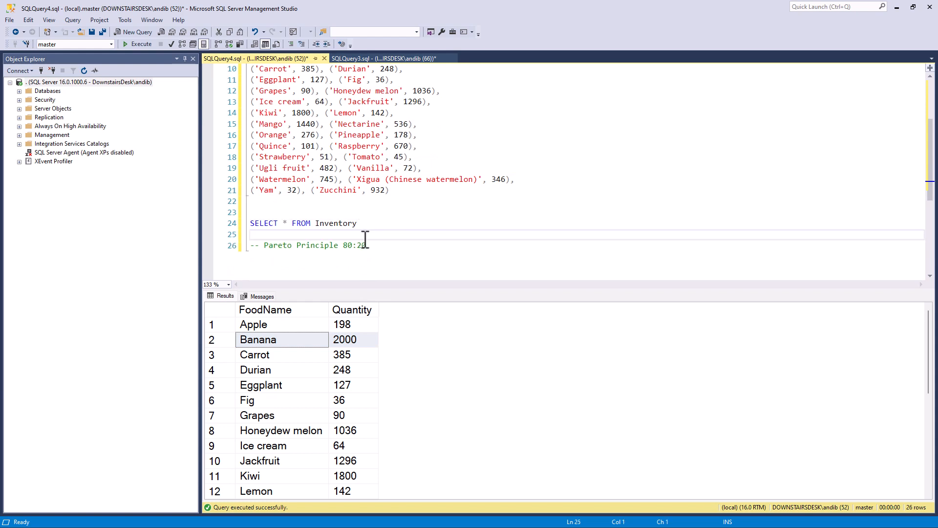
pyautogui.write('order by ')
pyautogui.write('Qu')
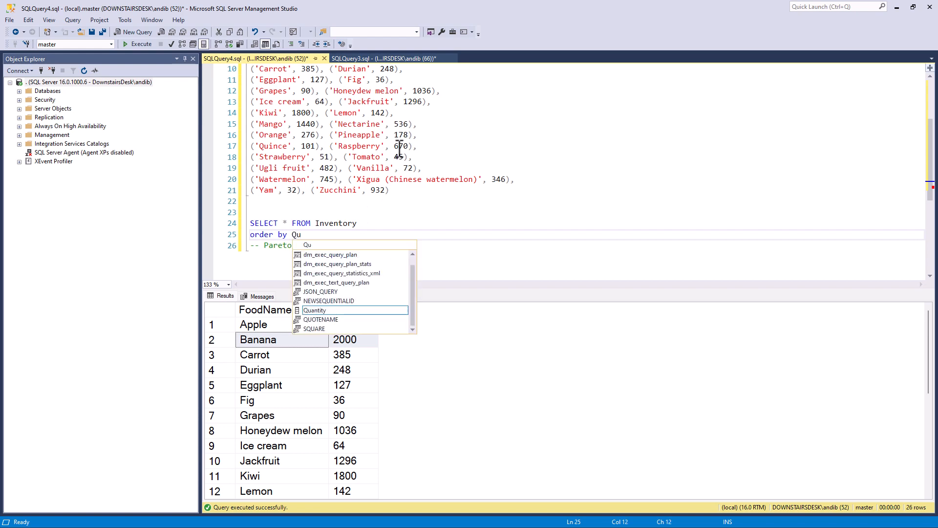
pyautogui.write('antity DESC')
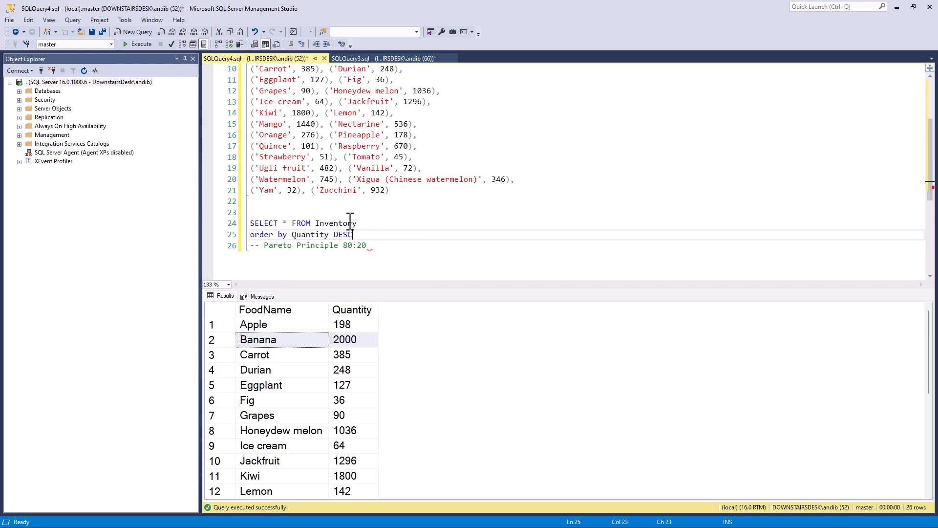
pyautogui.moveTo(354, 233); pyautogui.dragTo(250, 223)
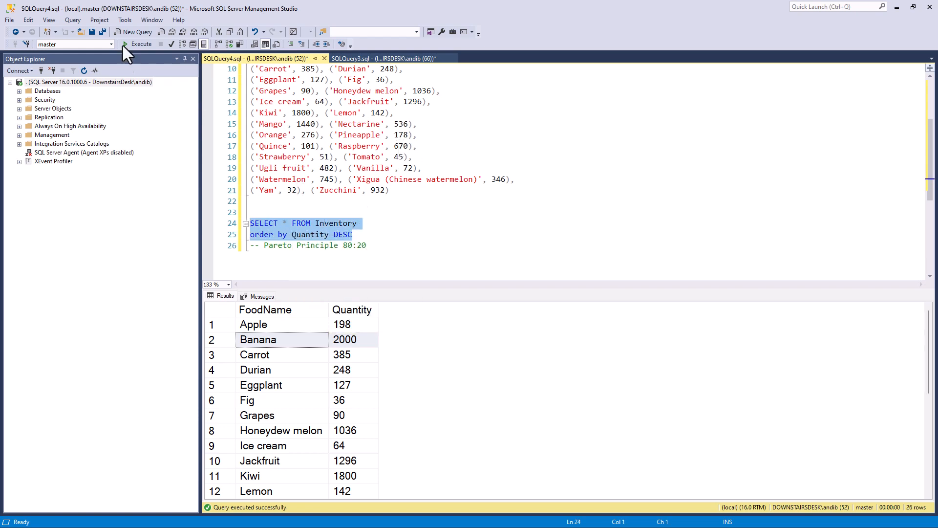
pyautogui.click(135, 43)
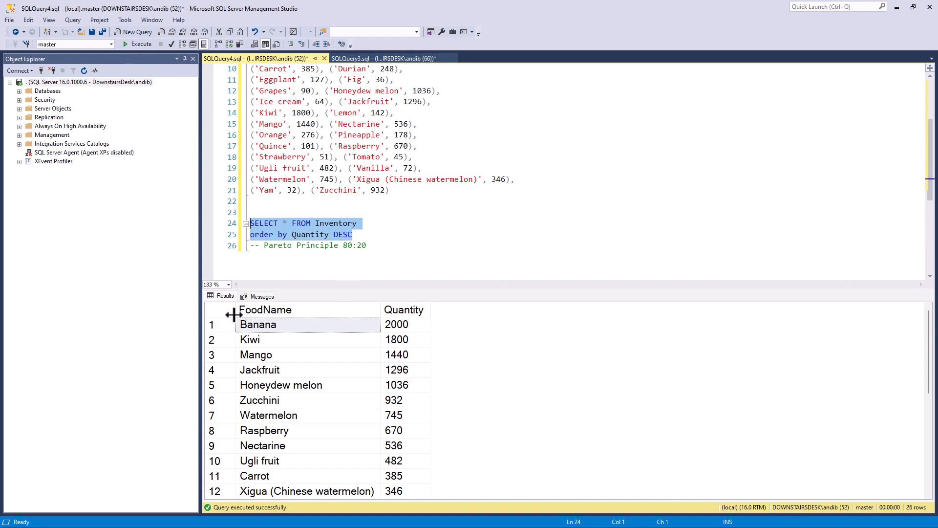
# Step through the sorted results from Banana 2000 down to Yam 32.
pyautogui.click(220, 326)
pyautogui.click(222, 341)
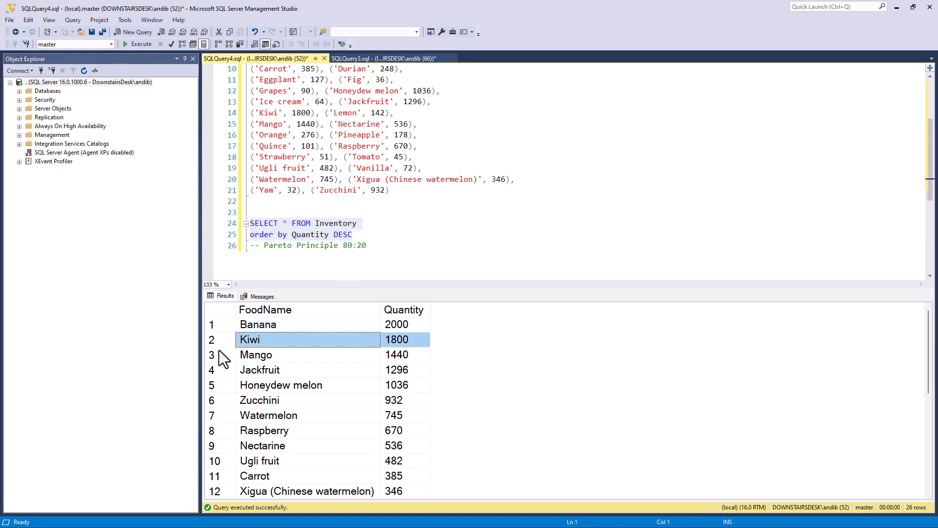
pyautogui.click(221, 357)
pyautogui.scroll(-4, 319, 382)
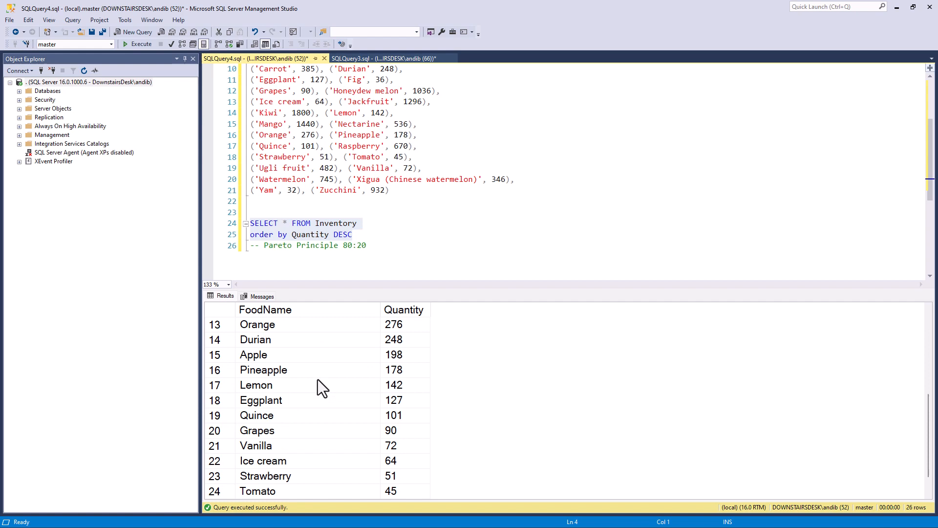
pyautogui.scroll(-2, 318, 379)
pyautogui.click(214, 492)
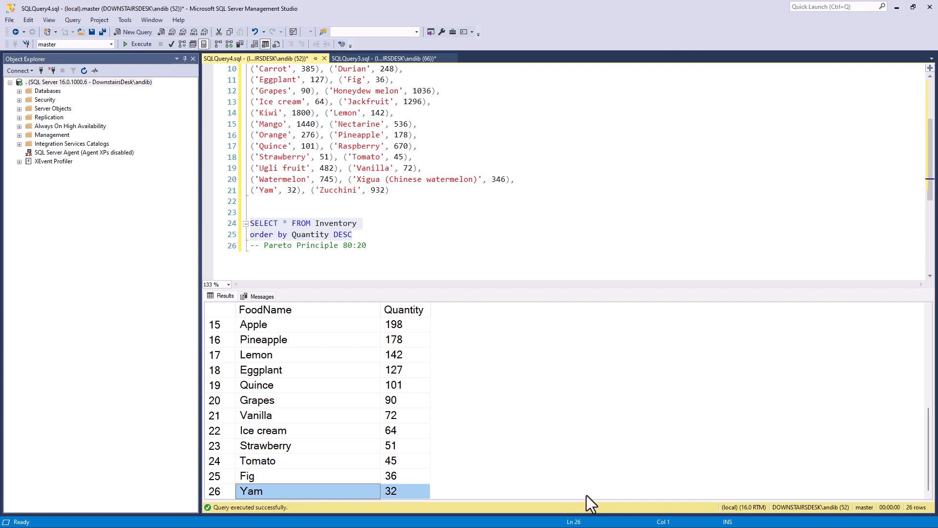
pyautogui.scroll(6, 427, 426)
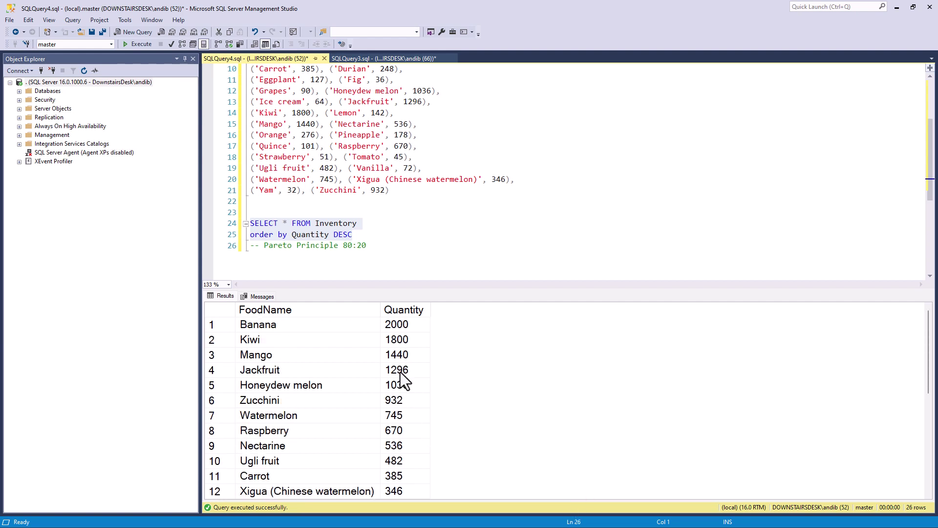
pyautogui.click(403, 309)
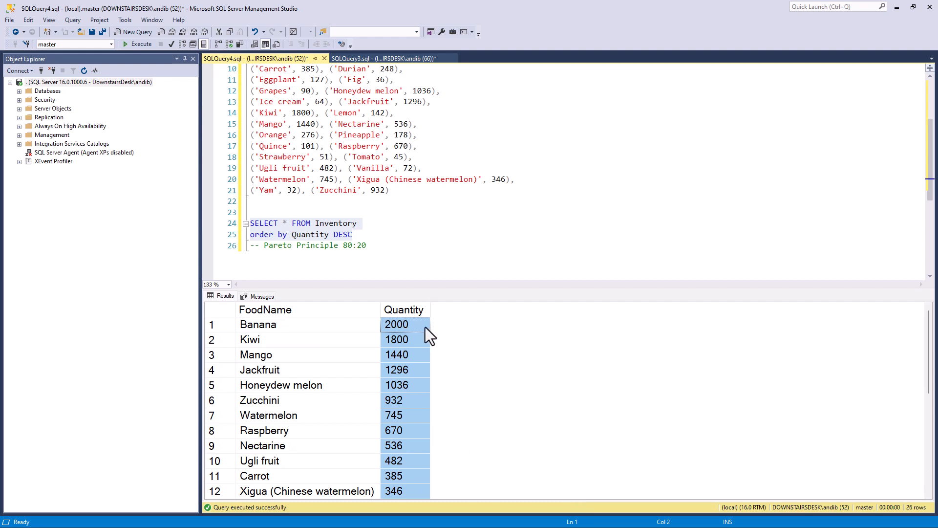
pyautogui.click(370, 236)
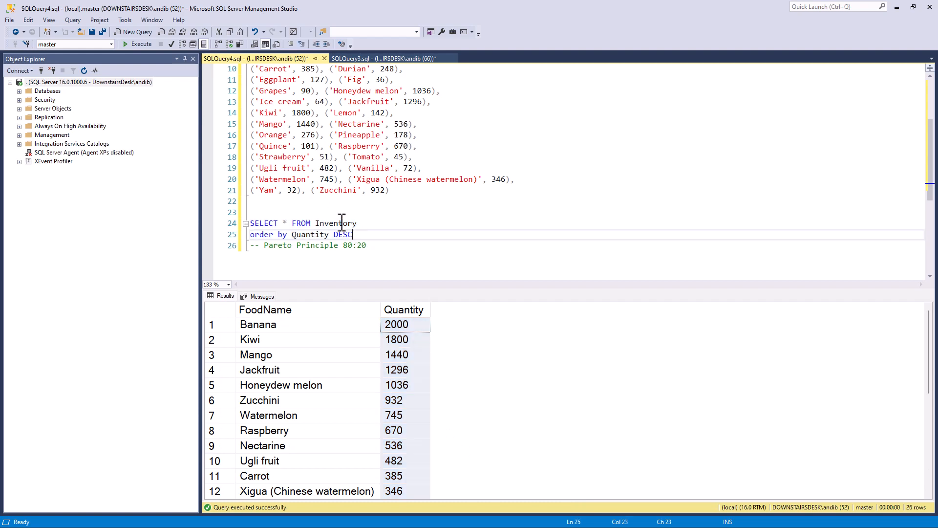
# Run SELECT SUM(Quantity) FROM Inventory for 13328, then compute 13328*0.8 = 10,662.4 in Calculator.
pyautogui.press('Return')
pyautogui.press('Return')
pyautogui.write('SELECT ')
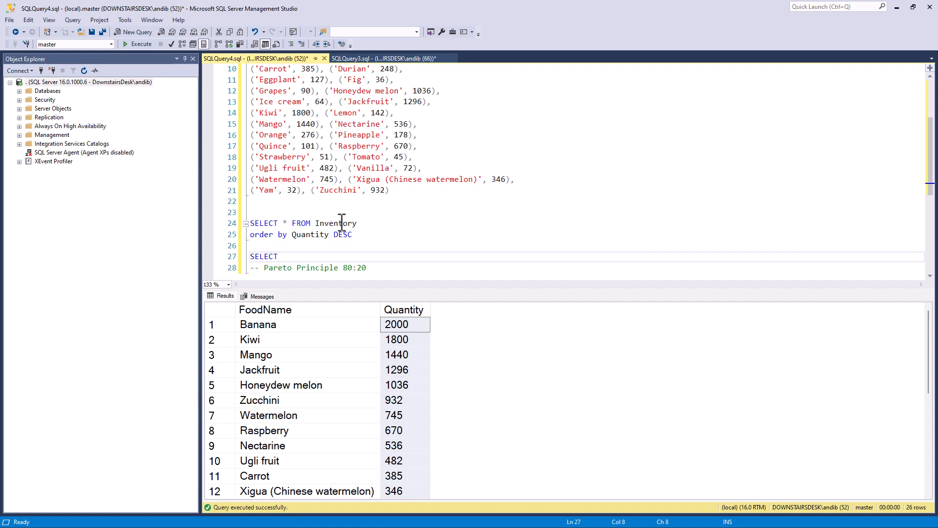
pyautogui.write('SUM(q')
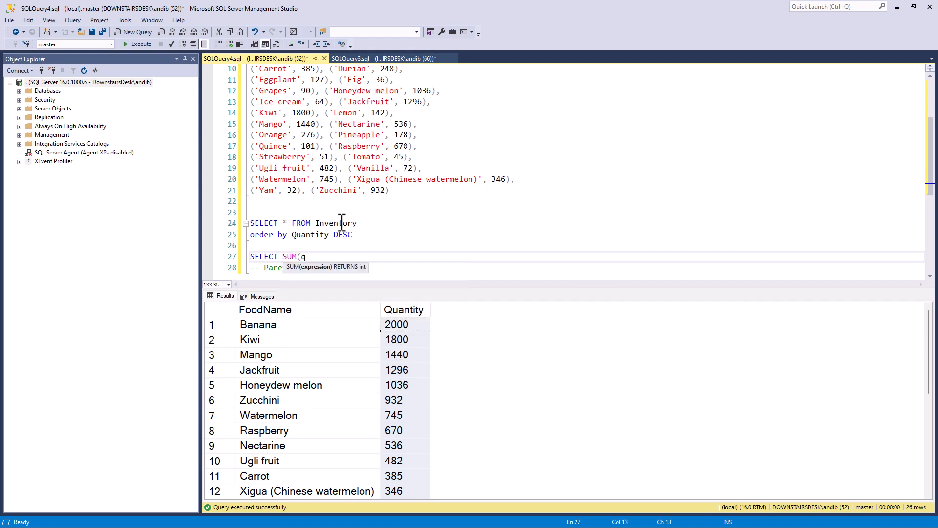
pyautogui.press('BackSpace')
pyautogui.write('Quanti')
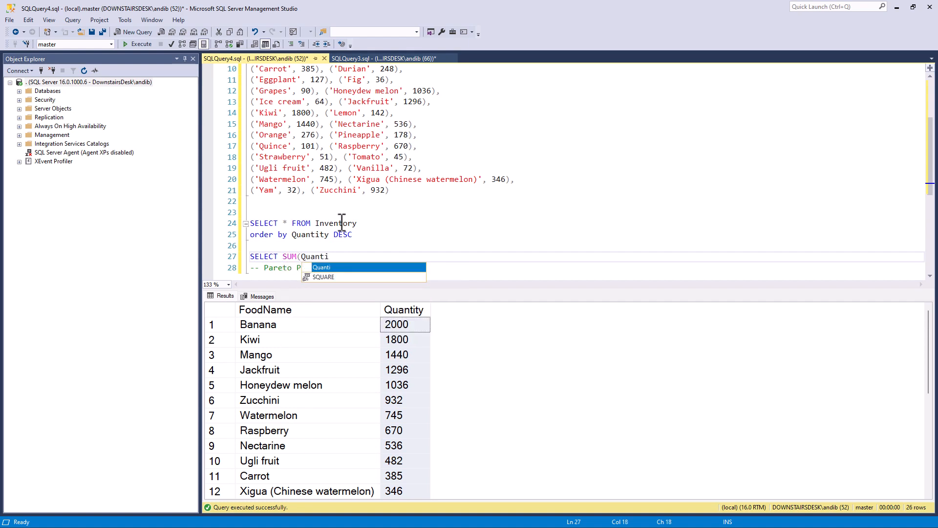
pyautogui.write('ty) FROM')
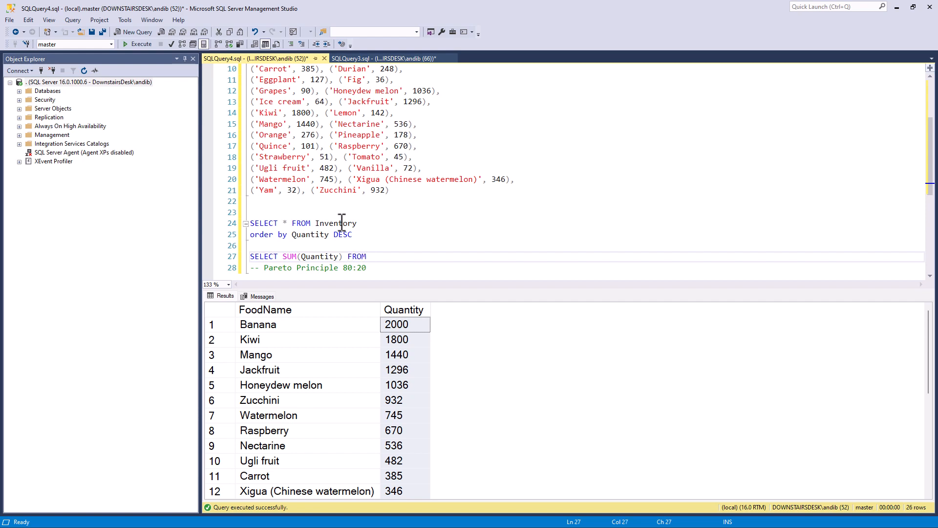
pyautogui.write(' Inventory')
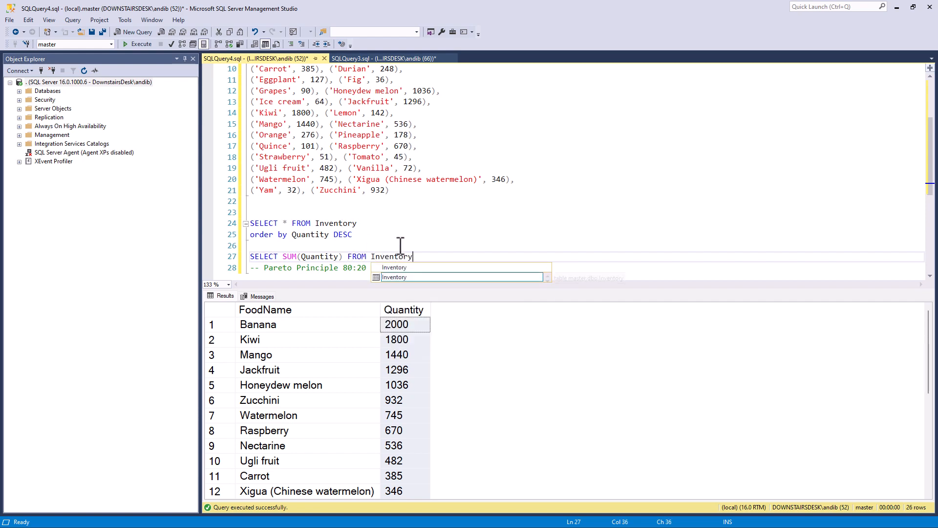
pyautogui.hotkey('shift', 'Home')
pyautogui.click(141, 44)
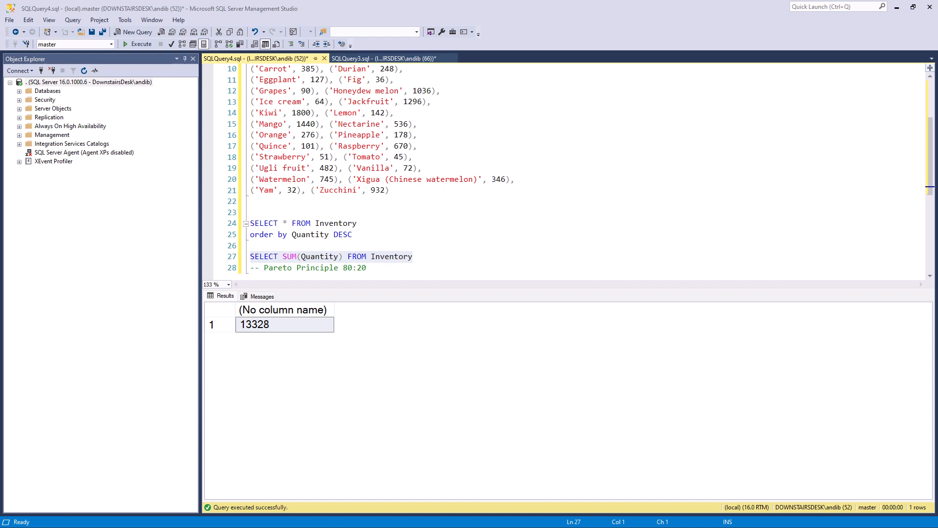
pyautogui.moveTo(53, 166); pyautogui.dragTo(509, 126)
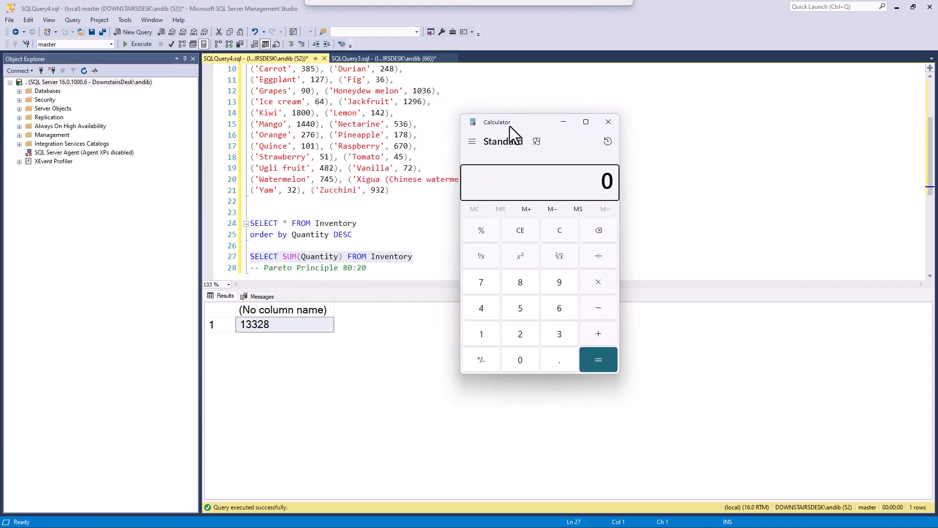
pyautogui.write('13328*0.')
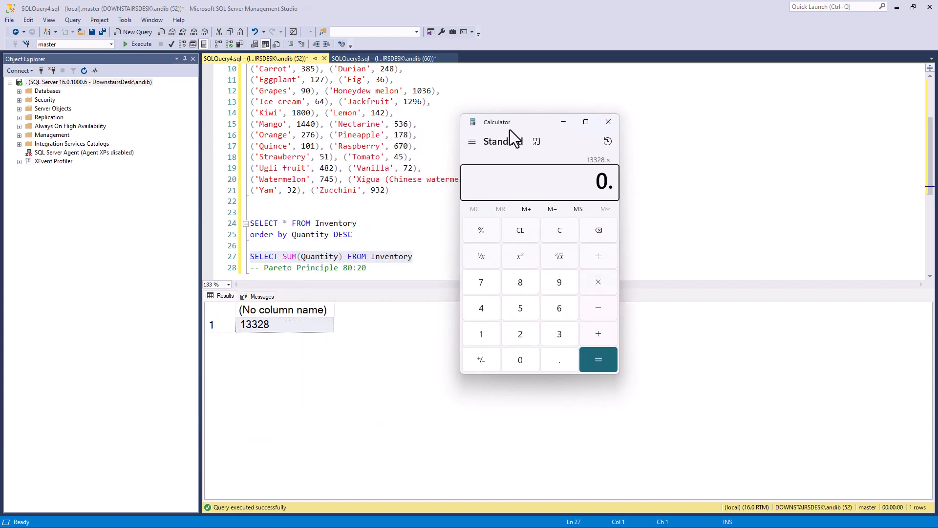
pyautogui.write('8')
pyautogui.press('Return')
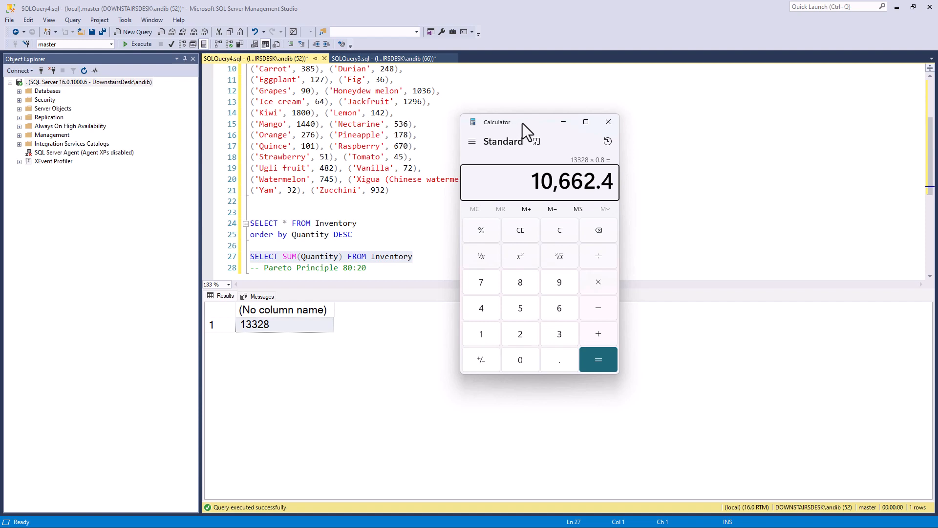
# Move Calculator aside and rerun the descending-quantity Inventory query.
pyautogui.moveTo(526, 122); pyautogui.dragTo(44, 169)
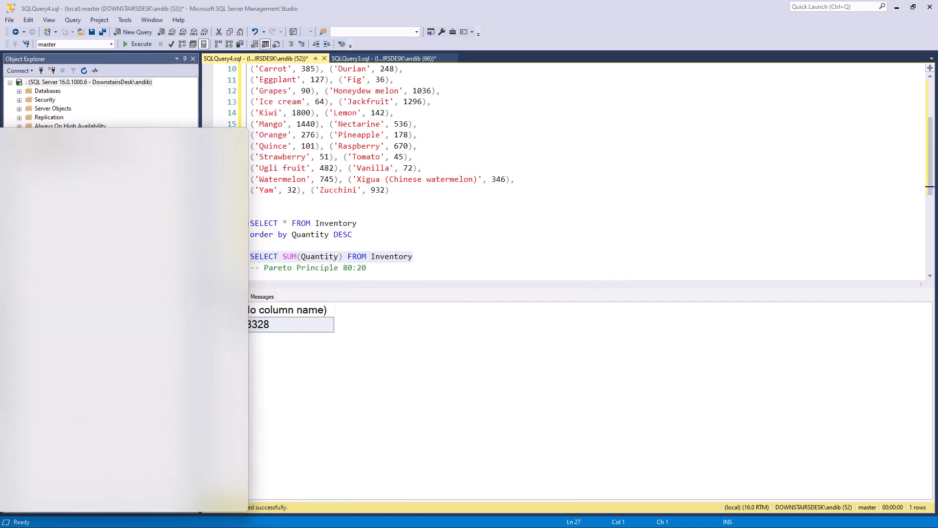
pyautogui.moveTo(351, 234); pyautogui.dragTo(250, 222)
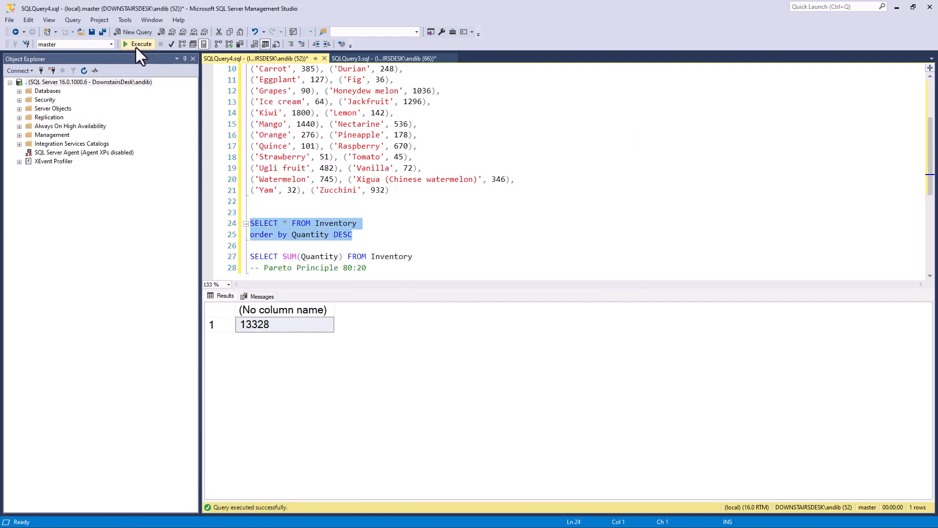
pyautogui.click(137, 45)
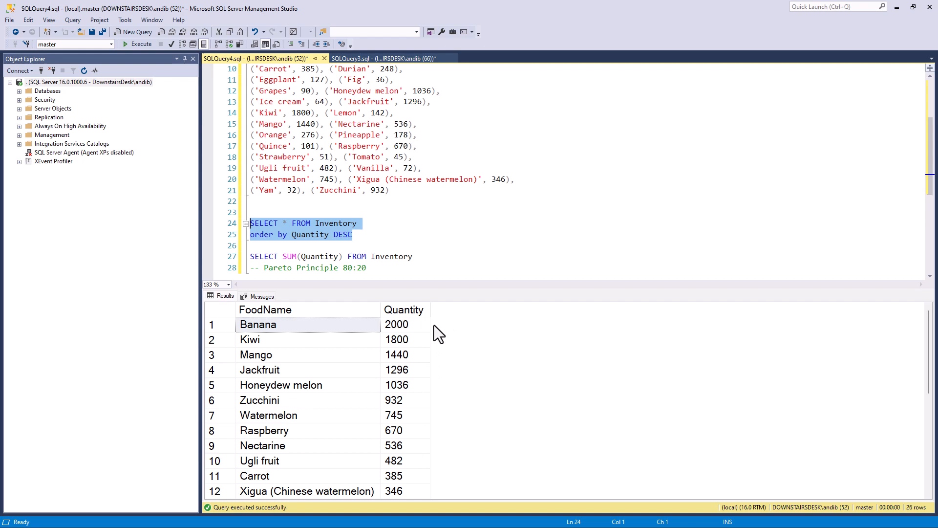
pyautogui.scroll(-2, 464, 334)
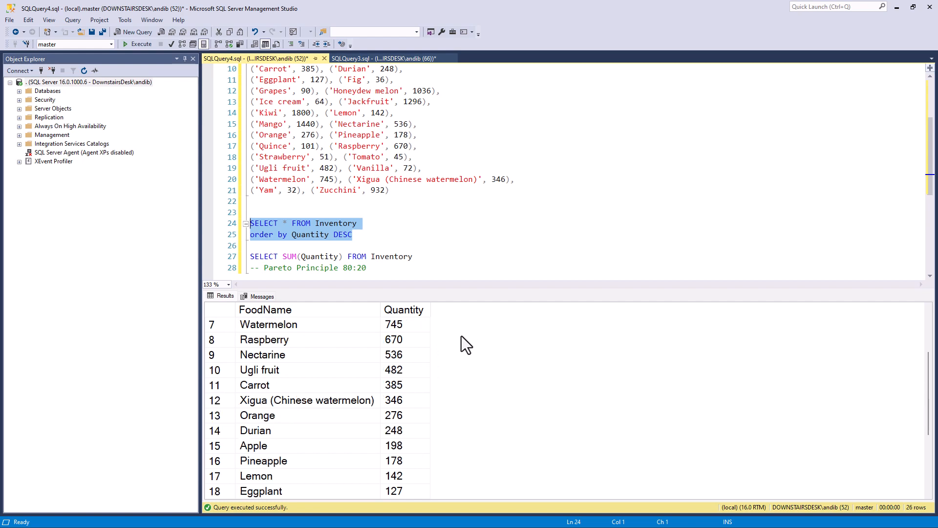
pyautogui.scroll(-2, 464, 337)
pyautogui.scroll(1, 476, 359)
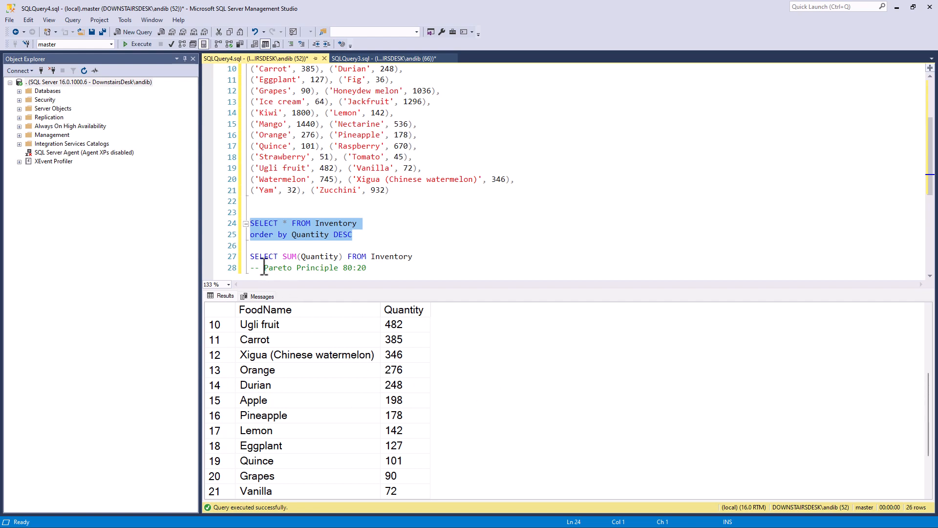
# Highlight the Pareto Principle 80:20 note and point out Banana, Nectarine and Watermelon rows.
pyautogui.moveTo(264, 267); pyautogui.dragTo(338, 267)
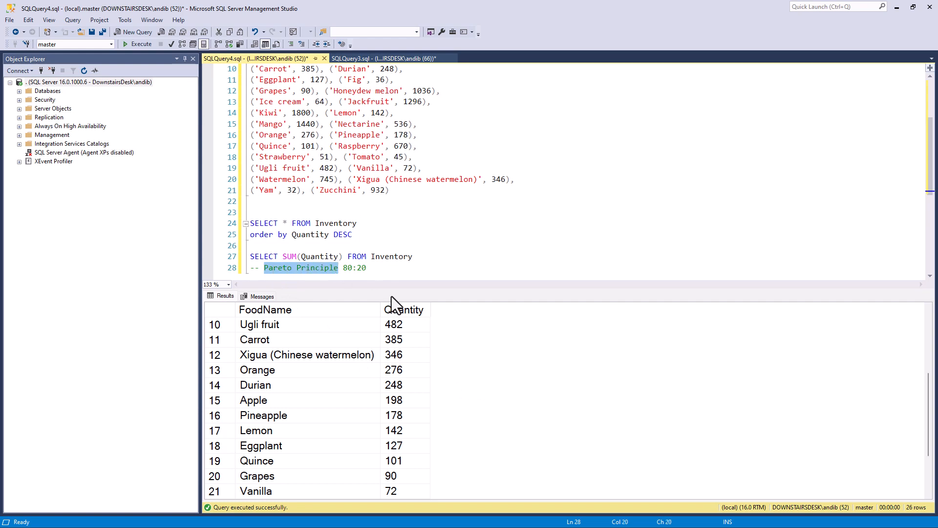
pyautogui.doubleClick(361, 267)
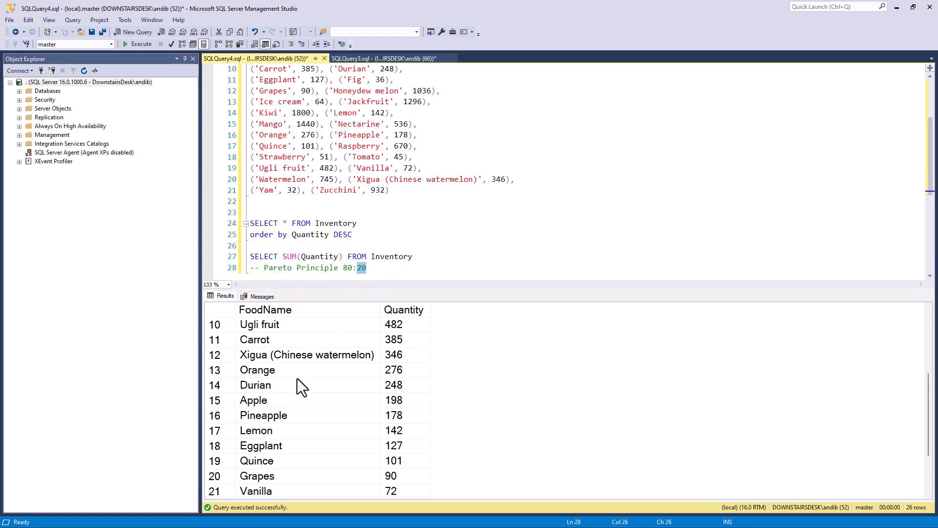
pyautogui.scroll(5, 297, 379)
pyautogui.click(234, 324)
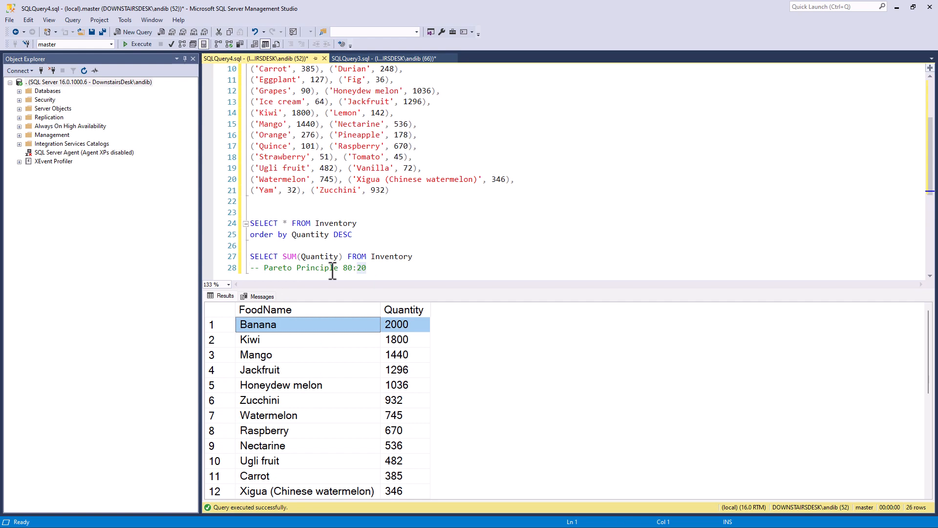
pyautogui.doubleClick(348, 267)
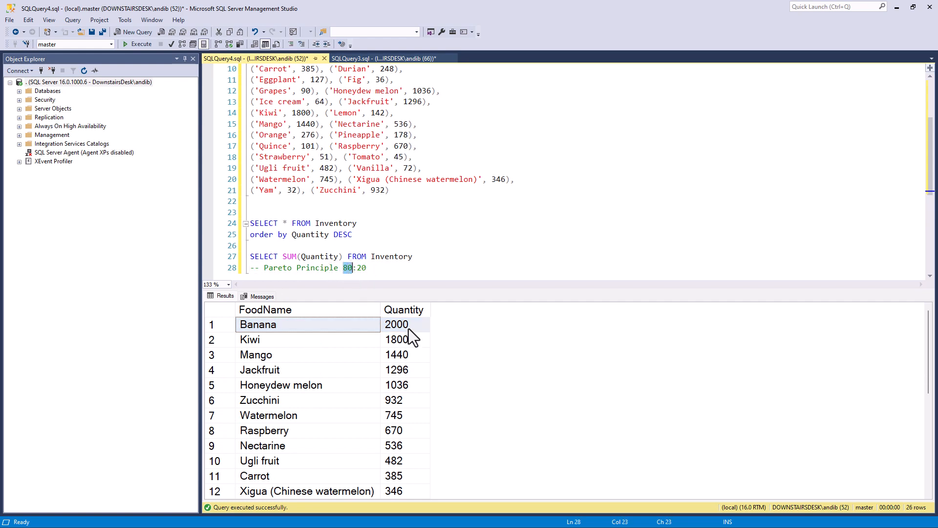
pyautogui.scroll(-4, 358, 364)
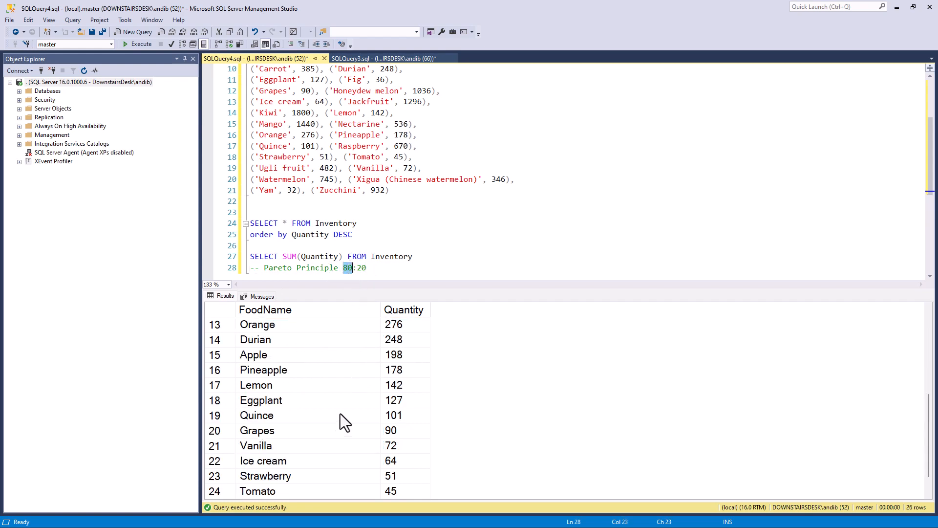
pyautogui.scroll(-2, 340, 413)
pyautogui.scroll(2, 317, 455)
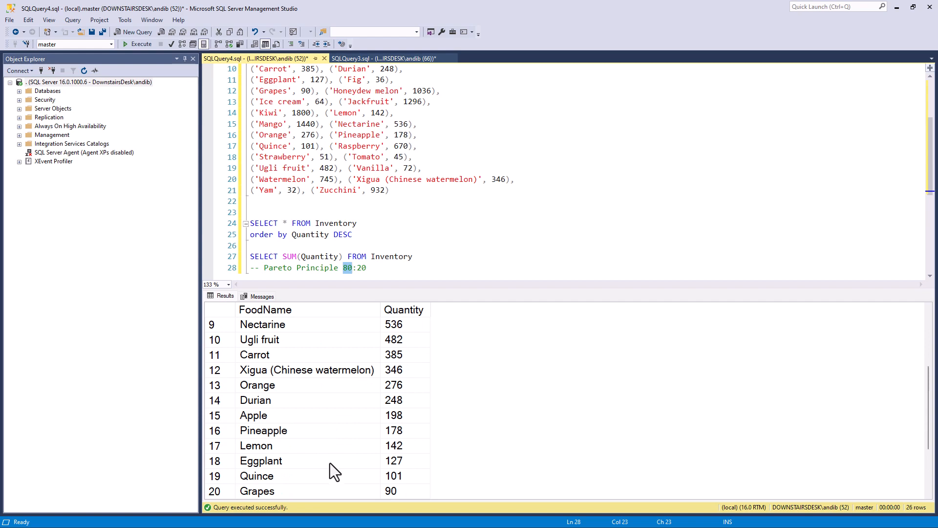
pyautogui.click(255, 401)
pyautogui.scroll(4, 226, 420)
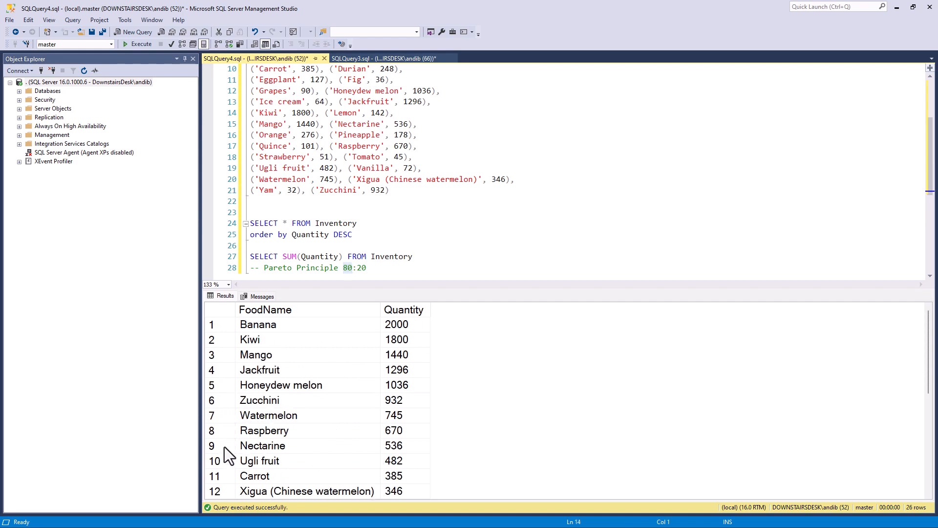
pyautogui.click(225, 447)
pyautogui.click(224, 414)
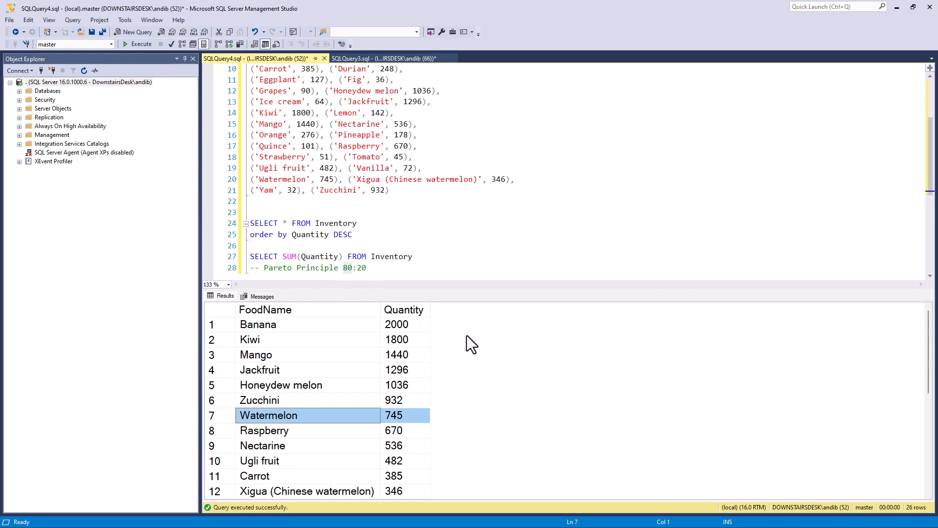
pyautogui.moveTo(409, 178); pyautogui.dragTo(298, 146)
pyautogui.click(391, 190)
pyautogui.moveTo(390, 190)
pyautogui.mouseDown()
pyautogui.moveTo(226, 23)
pyautogui.moveTo(245, 59)
pyautogui.mouseUp()
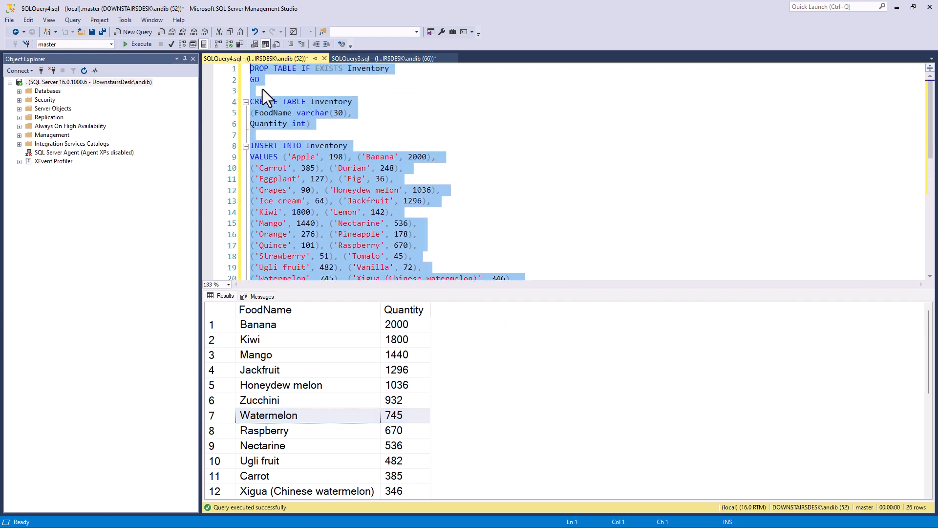
pyautogui.scroll(-5, 409, 187)
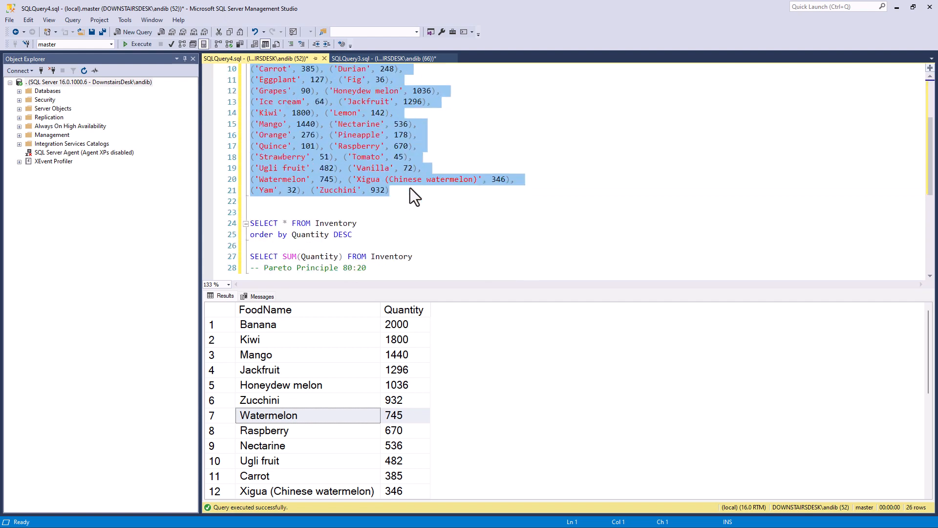
pyautogui.scroll(-2, 408, 188)
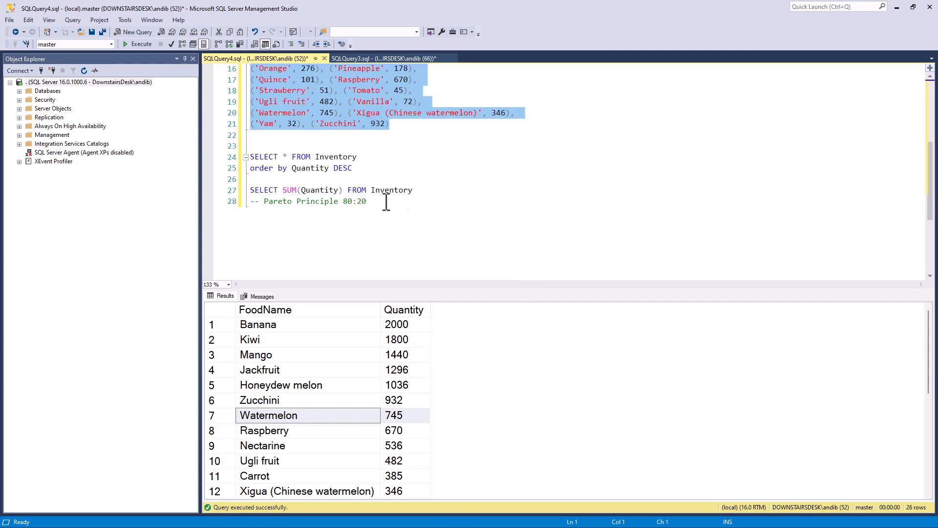
pyautogui.click(403, 206)
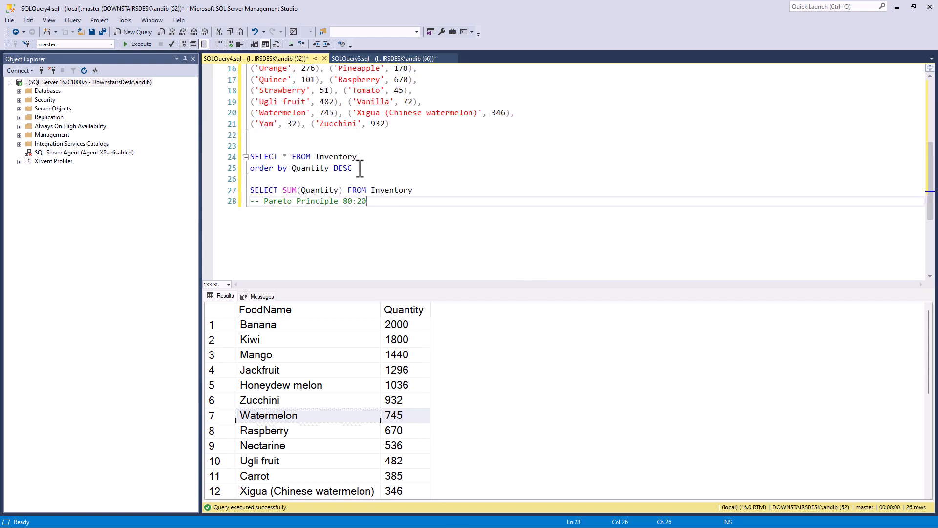
pyautogui.moveTo(353, 168); pyautogui.dragTo(231, 156)
pyautogui.click(140, 44)
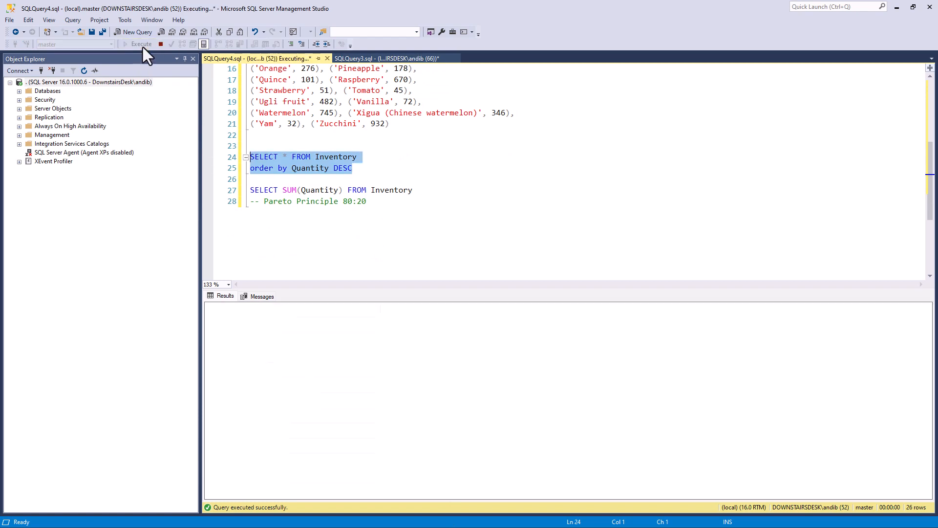
# Add a SUM(Quantity) OVER (ORDER BY Quantity DESC) column after SELECT *.
pyautogui.click(287, 156)
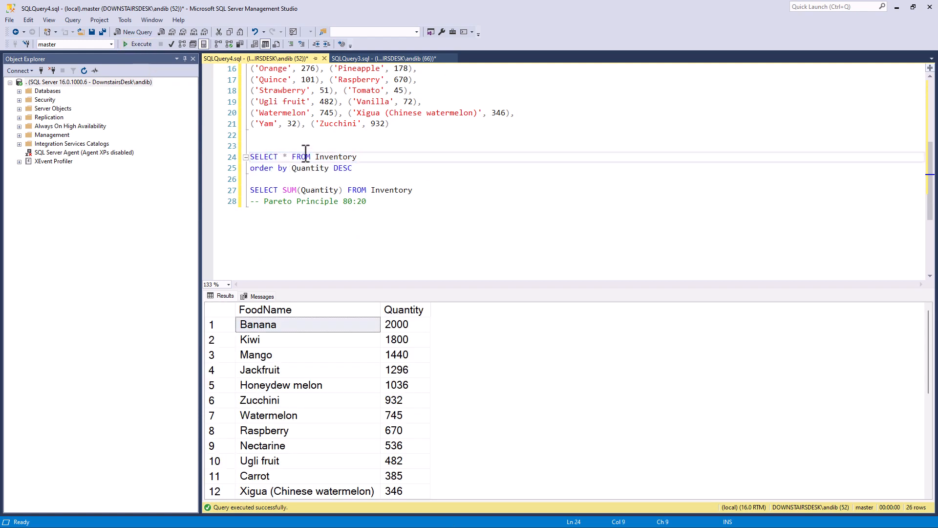
pyautogui.press('Return')
pyautogui.press('Up')
pyautogui.write(', ')
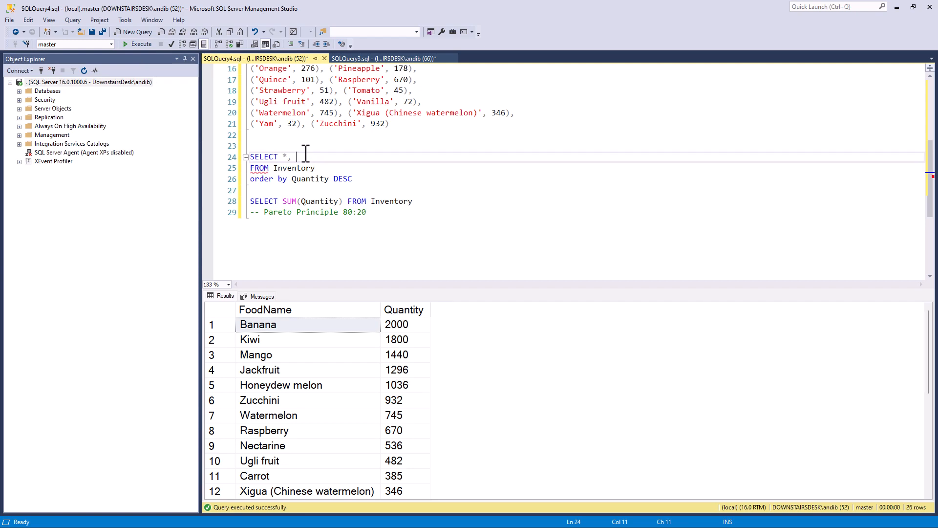
pyautogui.write('SUM(Q')
pyautogui.write('UAN')
pyautogui.press('BackSpace')
pyautogui.press('BackSpace')
pyautogui.press('BackSpace')
pyautogui.write('uant')
pyautogui.write('ity) OVER')
pyautogui.write('(')
pyautogui.write('PARTITION')
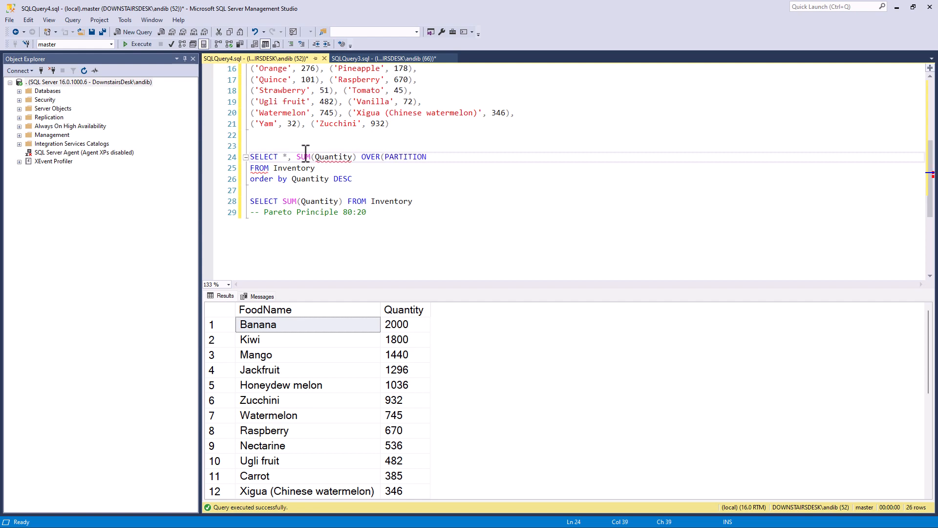
pyautogui.hotkey('ctrl', 'shift', 'Left')
pyautogui.write('ORDER ')
pyautogui.write('BY')
pyautogui.moveTo(362, 179); pyautogui.dragTo(292, 179)
pyautogui.hotkey('ctrl', 'c')
pyautogui.click(428, 156)
pyautogui.hotkey('ctrl', 'v')
pyautogui.press('Return')
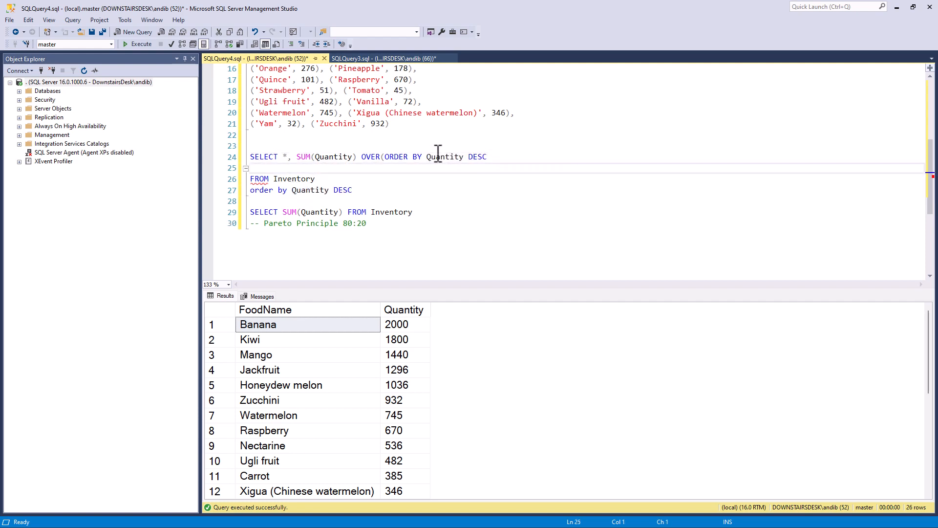
pyautogui.press('Tab')
# Add ROWS BETWEEN UNBOUNDED PRECEDING AND CURRENT ROW to the window and select the query.
pyautogui.click(408, 325)
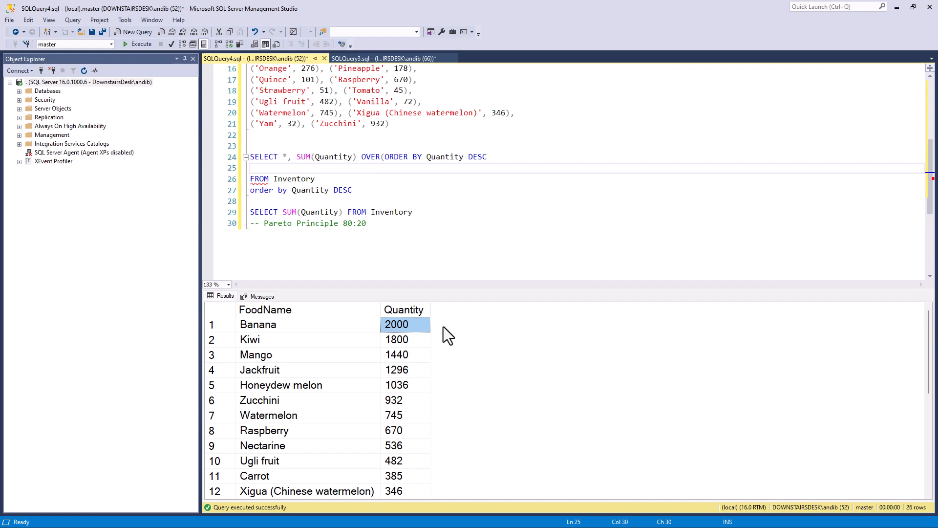
pyautogui.click(415, 337)
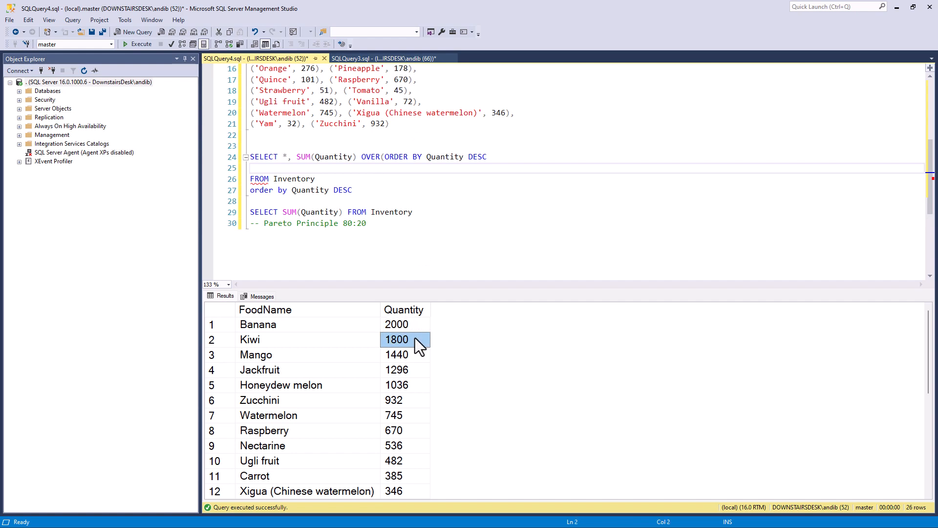
pyautogui.click(414, 354)
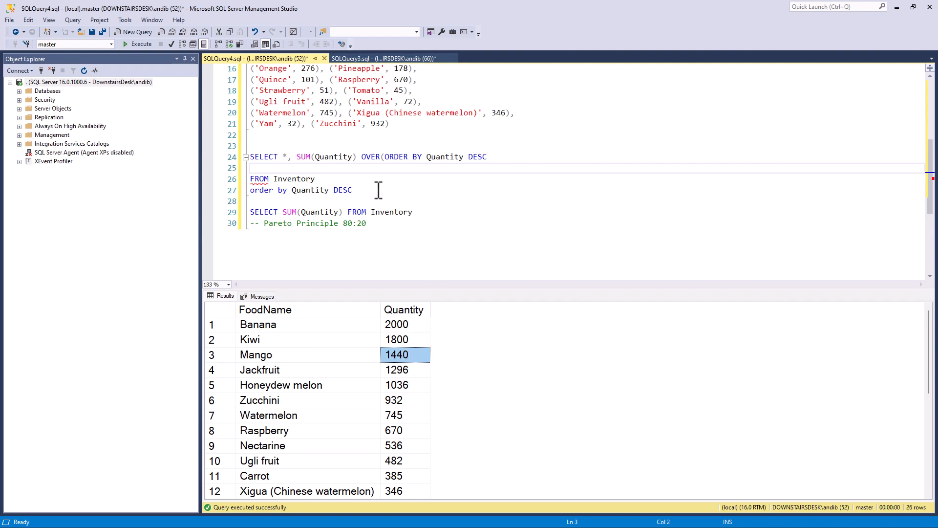
pyautogui.click(395, 168)
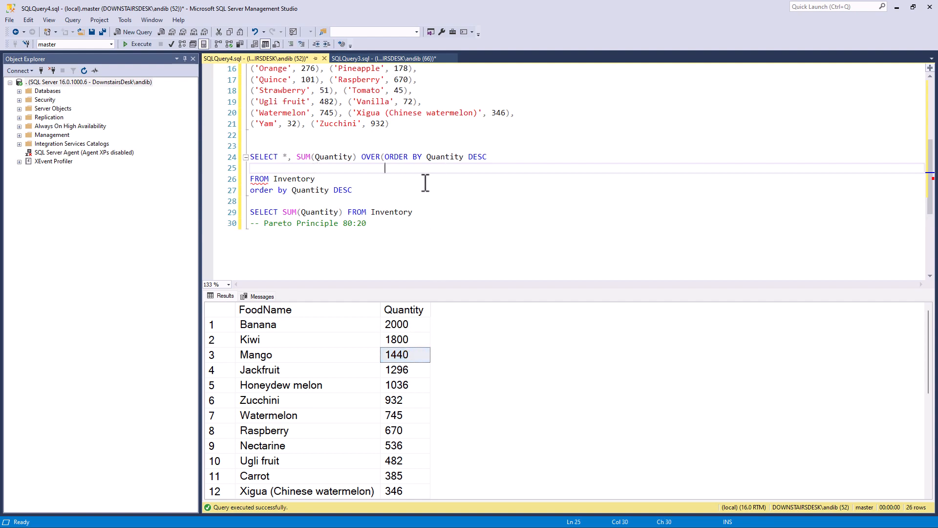
pyautogui.write('ROWS BETWEEN UNBOUNDED PRECED')
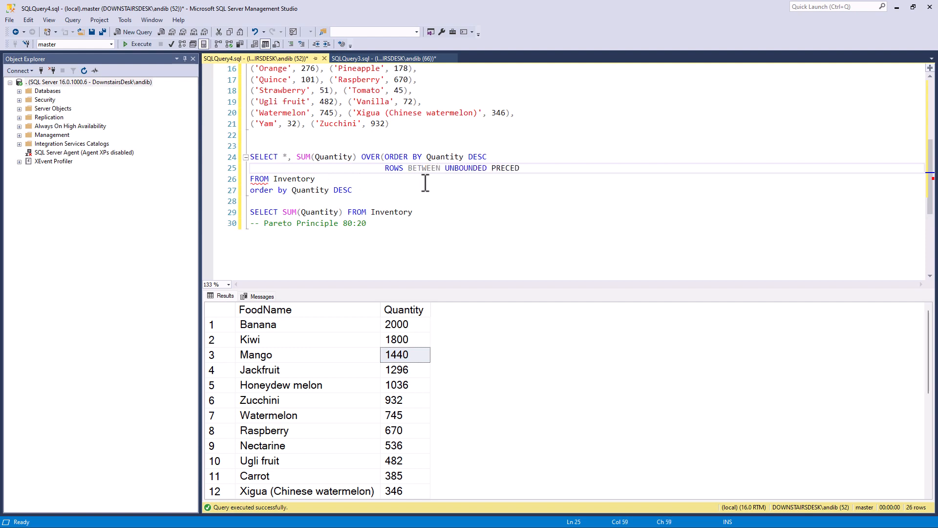
pyautogui.write('ING AND CU')
pyautogui.write('RRENT ROW)')
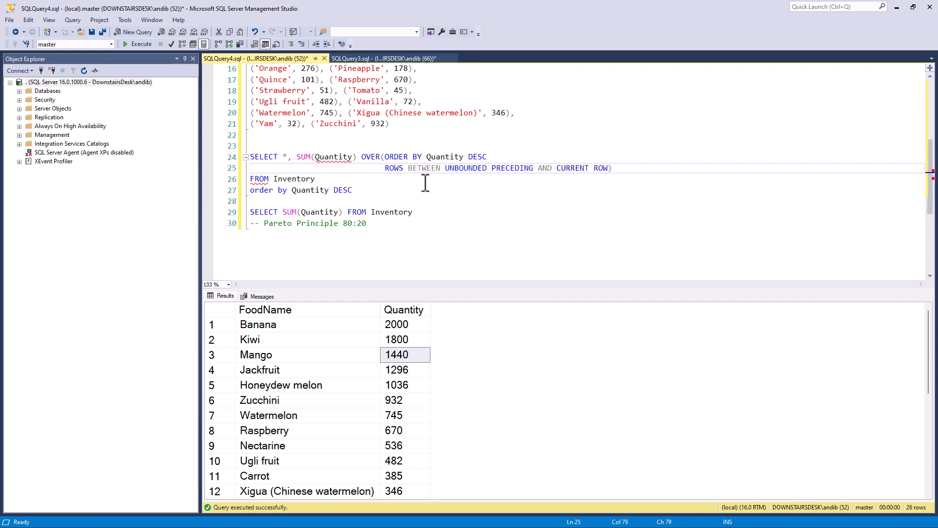
pyautogui.moveTo(357, 190); pyautogui.dragTo(249, 156)
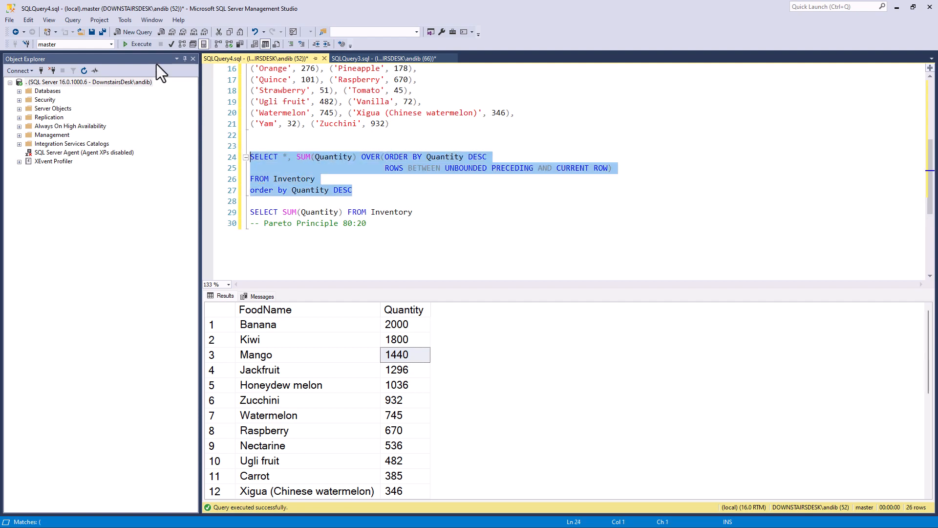
# Run the running-sum query and trace the totals 2000, 3800, 5240 down the rows.
pyautogui.click(137, 44)
pyautogui.click(467, 326)
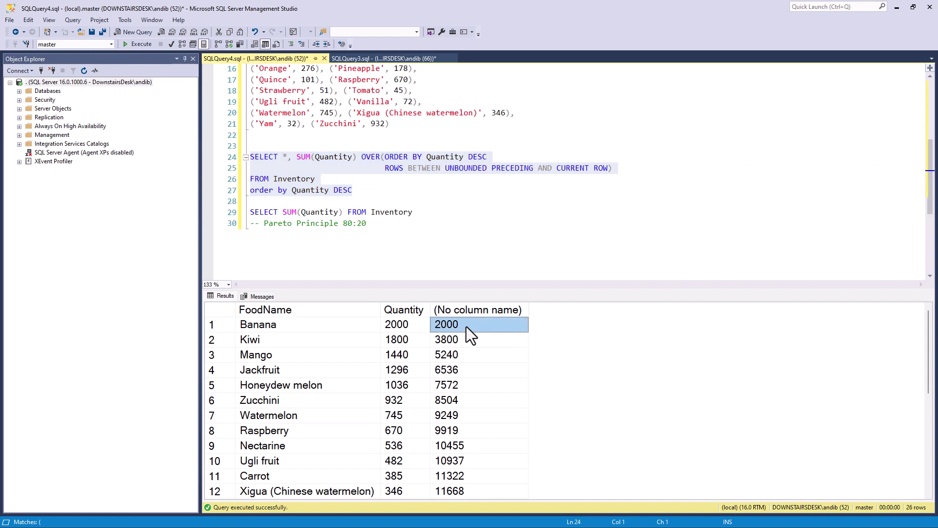
pyautogui.click(465, 353)
pyautogui.click(463, 375)
pyautogui.click(462, 403)
pyautogui.click(464, 430)
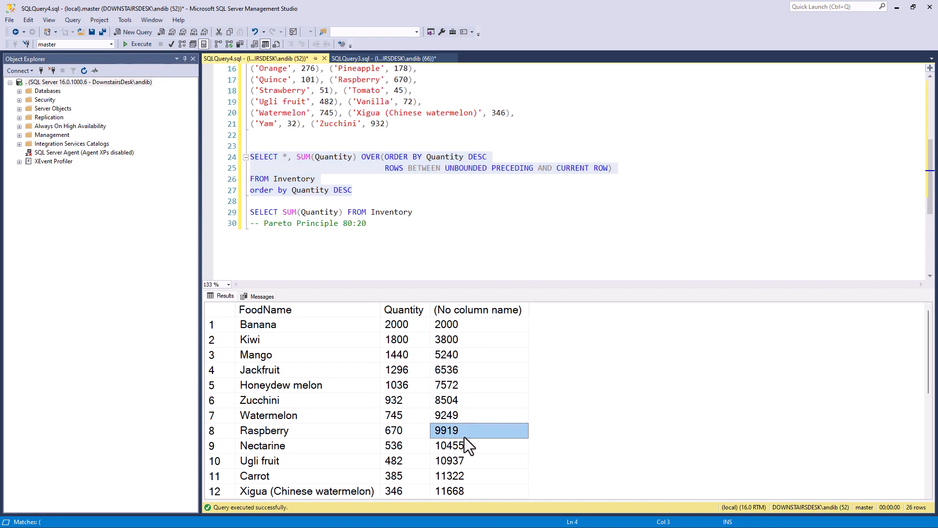
# Alias the column As RunningTotalQuantity, rerun, and copy the SUM...OVER expression.
pyautogui.click(644, 168)
pyautogui.write('a')
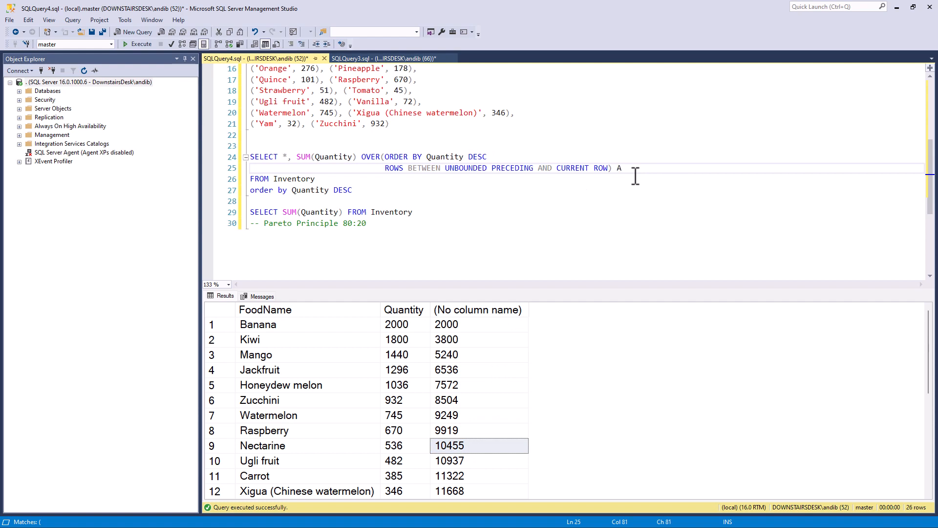
pyautogui.write('unningTotalQuantity')
pyautogui.moveTo(353, 190); pyautogui.dragTo(250, 156)
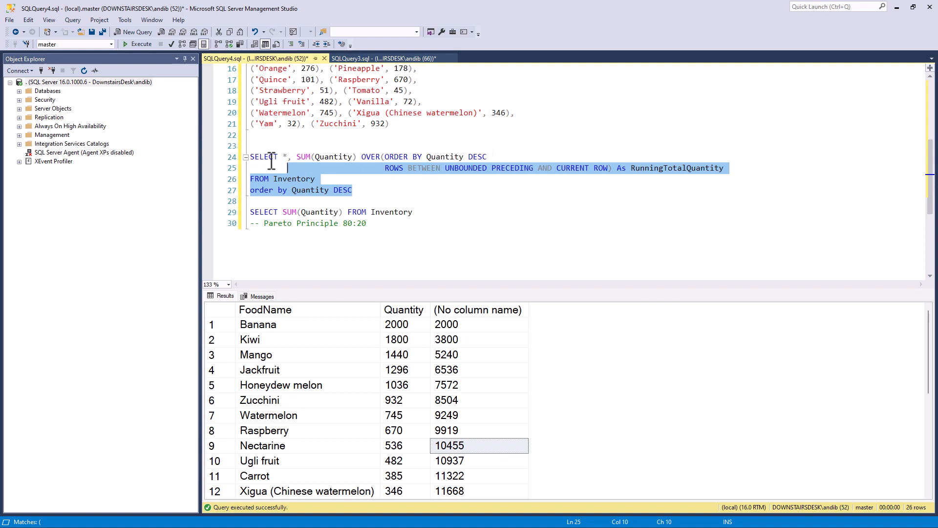
pyautogui.click(141, 44)
pyautogui.click(446, 323)
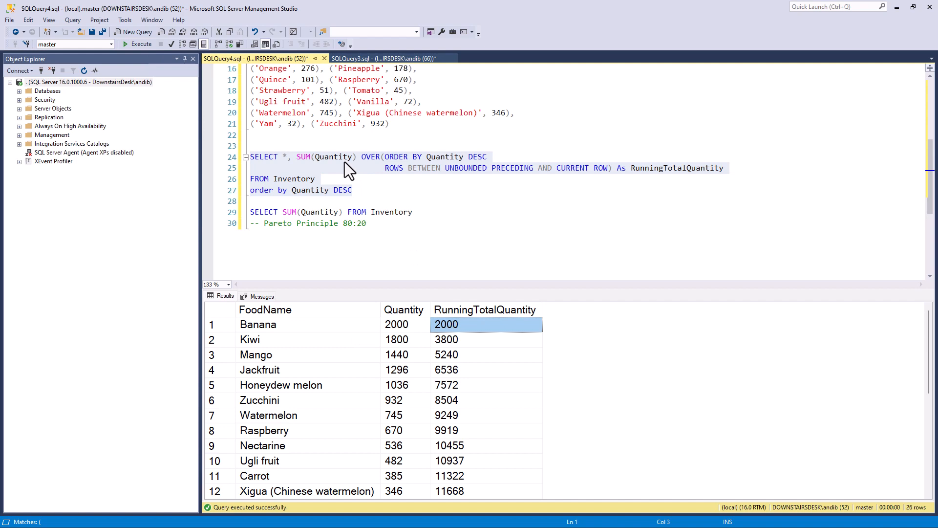
pyautogui.click(357, 179)
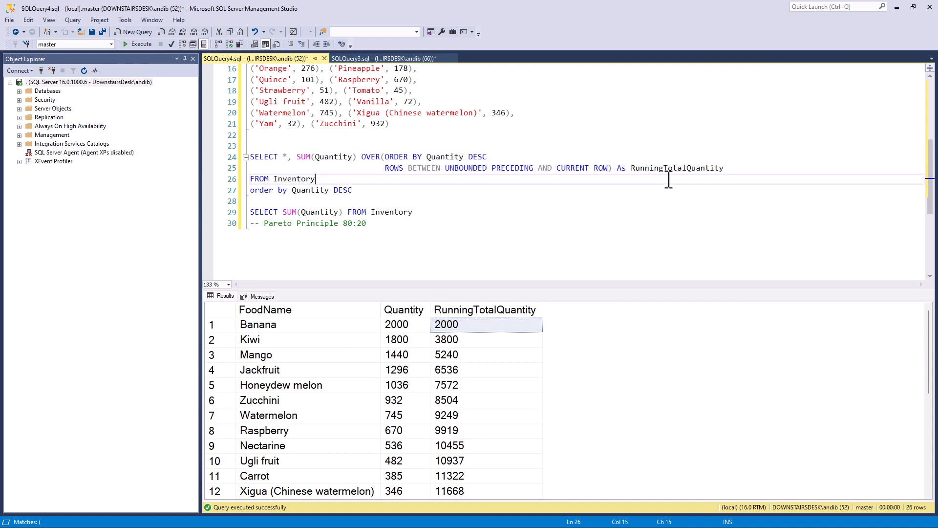
pyautogui.moveTo(612, 168); pyautogui.dragTo(286, 156)
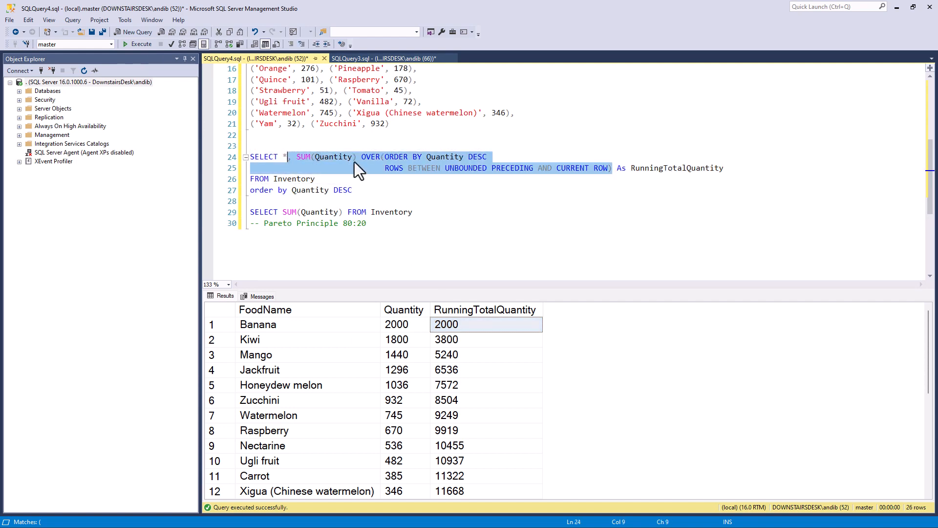
pyautogui.click(765, 169)
# Paste a second copy of the running-sum expression on a new line and fix its indent.
pyautogui.press('Return')
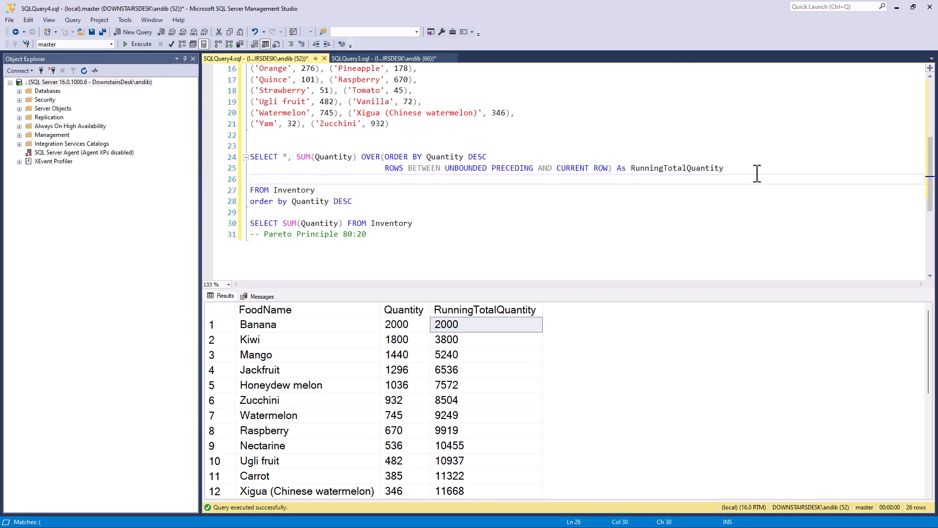
pyautogui.hotkey('ctrl', 'v')
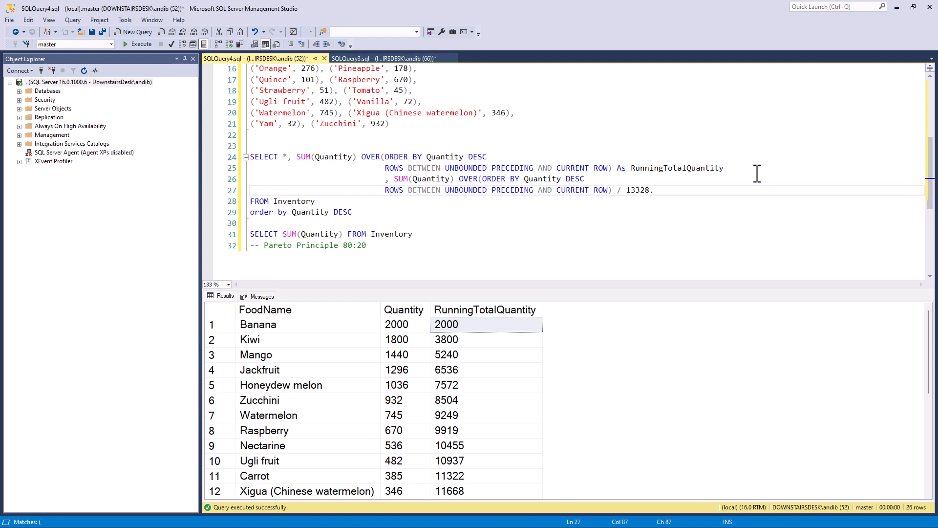
pyautogui.click(385, 179)
pyautogui.press('BackSpace')
pyautogui.press('BackSpace')
pyautogui.press('BackSpace')
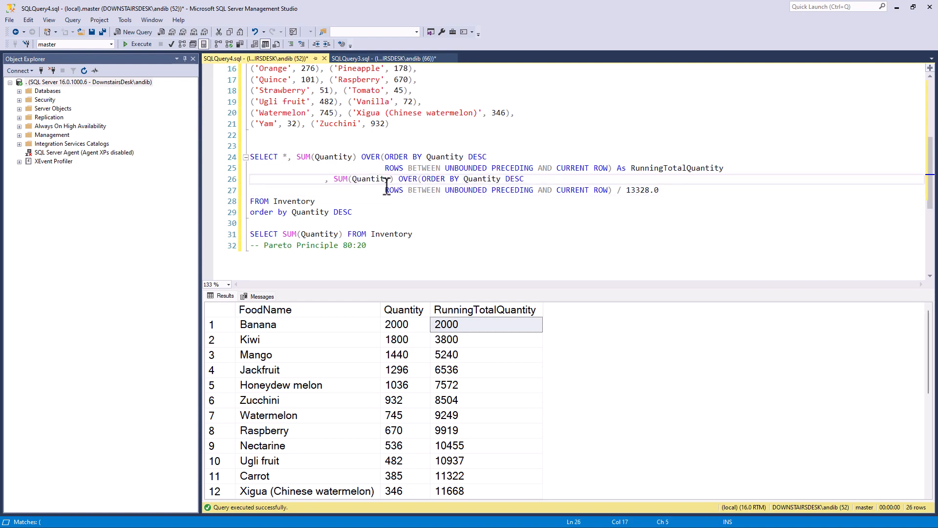
pyautogui.click(388, 190)
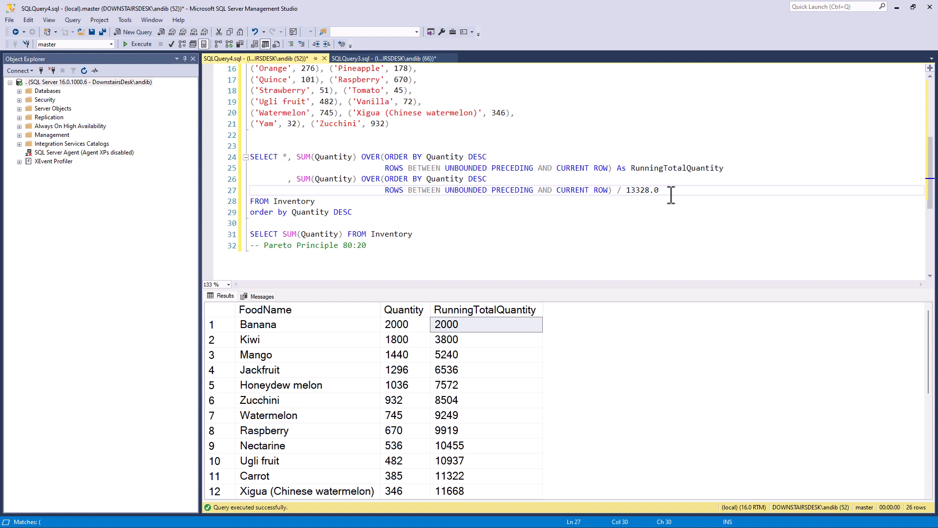
# Divide the second running sum by 13328 and run it, getting a column of zeros.
pyautogui.click(671, 191)
pyautogui.press('BackSpace')
pyautogui.press('BackSpace')
pyautogui.moveTo(354, 212); pyautogui.dragTo(250, 157)
pyautogui.click(137, 45)
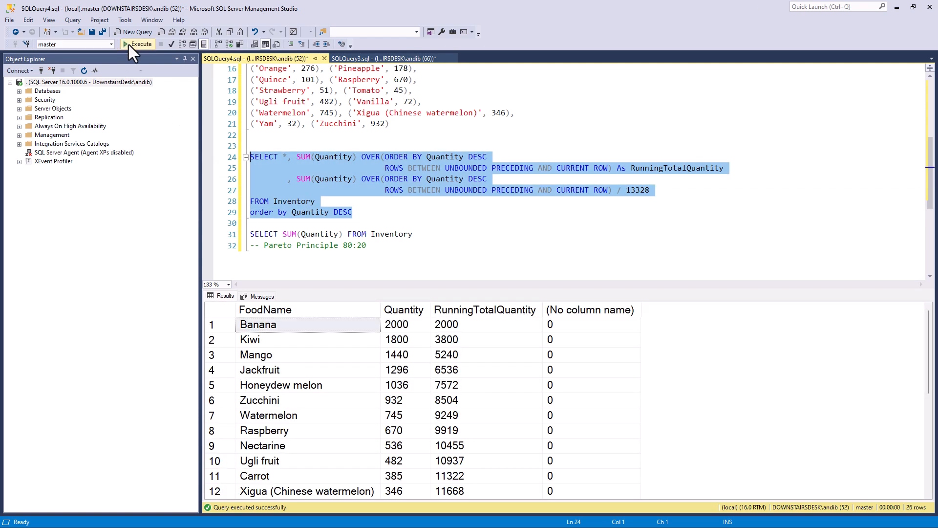
# Divide by 13328.0 instead and rerun for fractional shares like 0.1500600 for Banana.
pyautogui.click(651, 191)
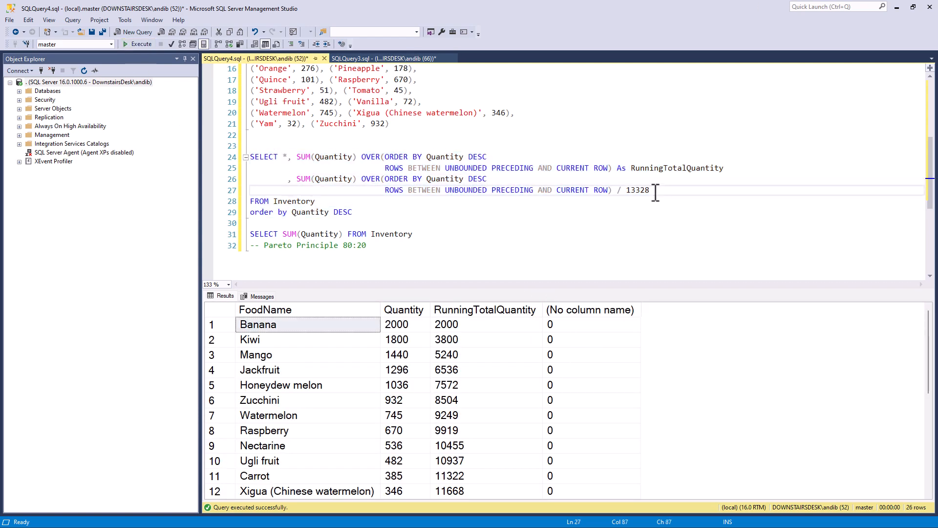
pyautogui.write('.0')
pyautogui.moveTo(359, 212); pyautogui.dragTo(250, 156)
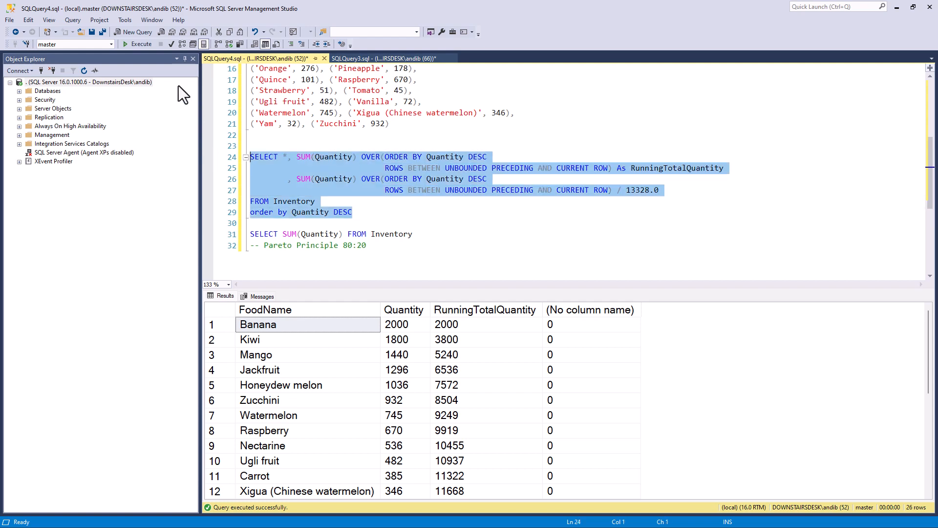
pyautogui.click(139, 46)
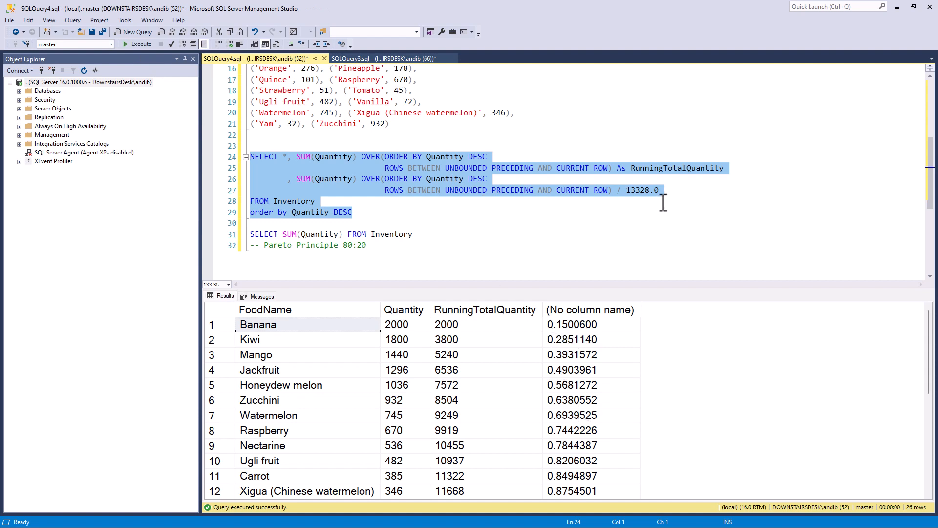
# Append * 100 after 13328.0 and rerun so the column shows percentages like 15.006 for Banana.
pyautogui.click(681, 192)
pyautogui.write('* 100')
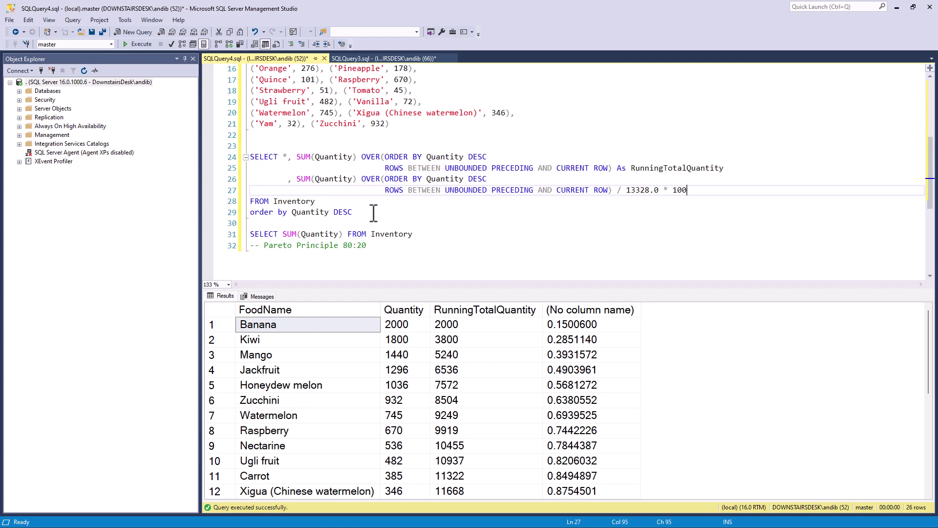
pyautogui.moveTo(354, 212); pyautogui.dragTo(231, 156)
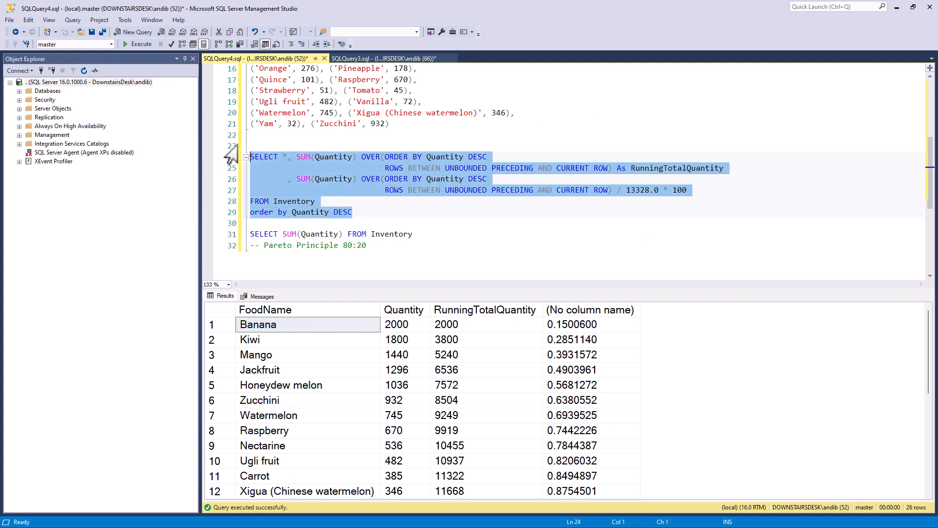
pyautogui.click(141, 44)
pyautogui.click(626, 189)
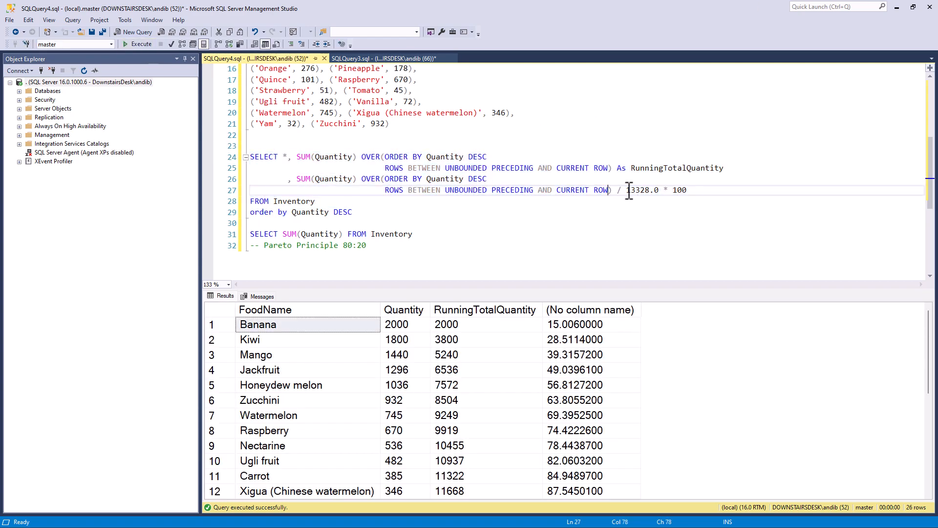
pyautogui.moveTo(627, 190); pyautogui.dragTo(661, 190)
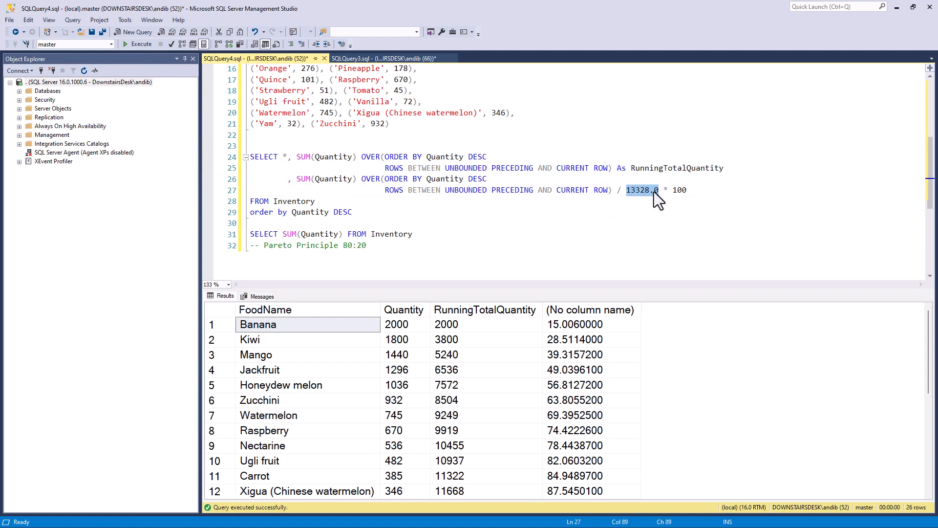
pyautogui.click(281, 145)
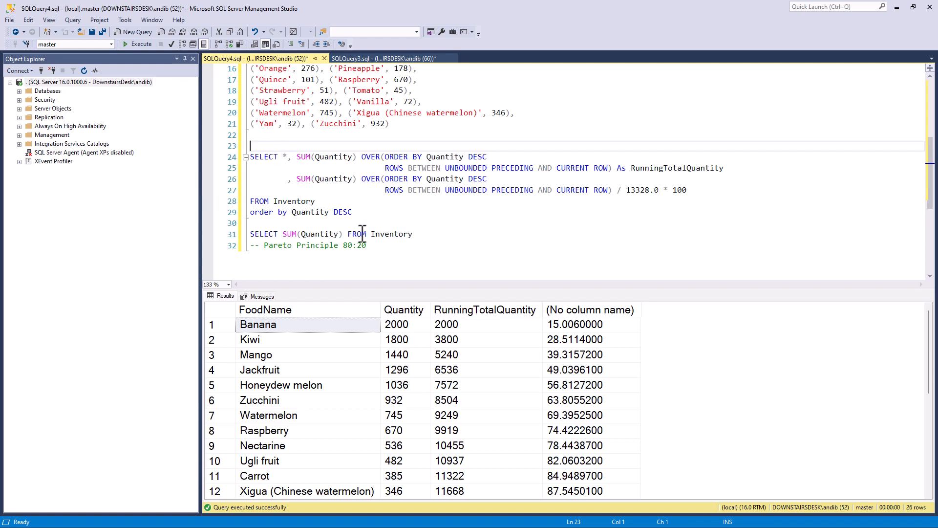
# Replace 13328.0 with the copied SELECT SUM(Quantity) FROM Inventory query and run it.
pyautogui.moveTo(425, 235); pyautogui.dragTo(249, 234)
pyautogui.hotkey('ctrl', 'c')
pyautogui.click(137, 44)
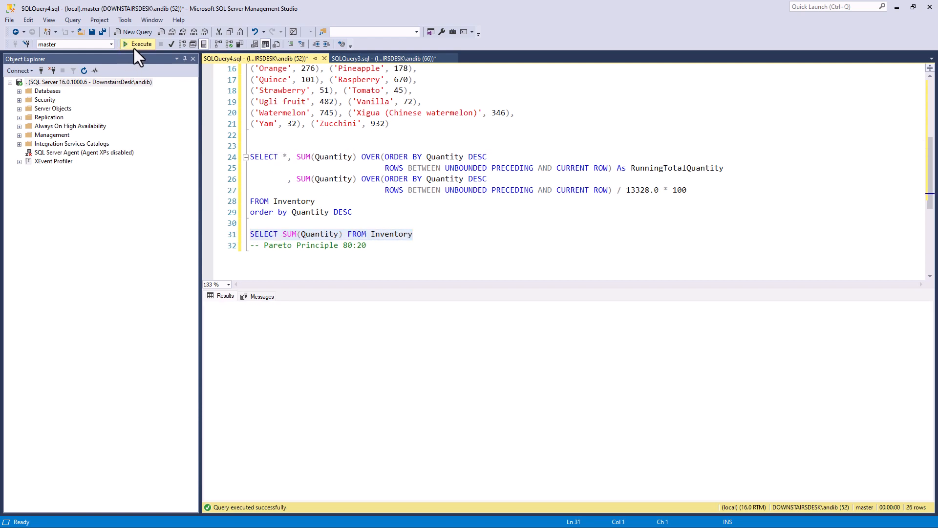
pyautogui.moveTo(414, 234); pyautogui.dragTo(230, 235)
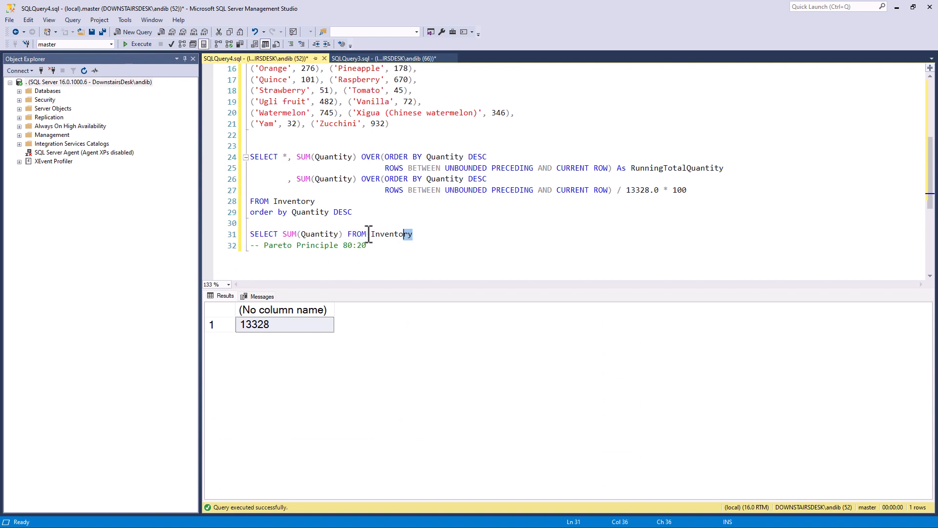
pyautogui.moveTo(627, 193); pyautogui.dragTo(660, 193)
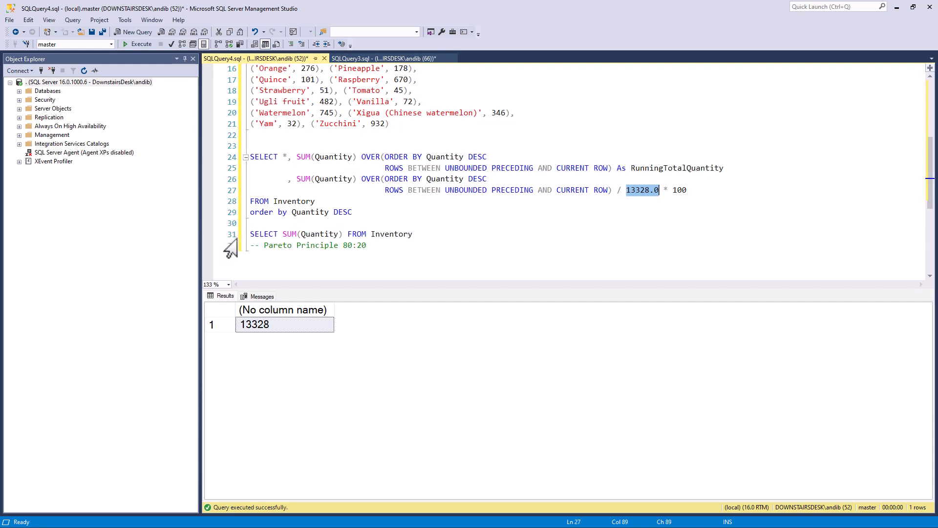
pyautogui.hotkey('ctrl', 'v')
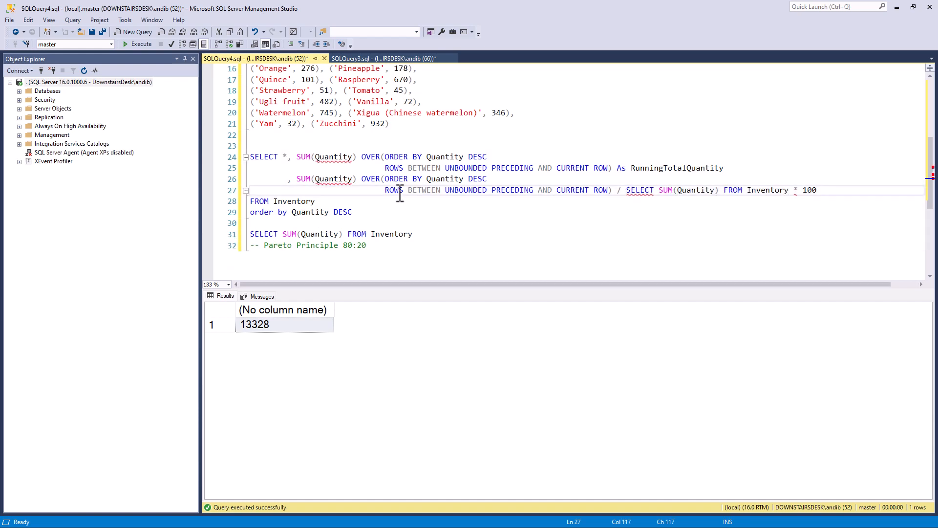
pyautogui.moveTo(353, 213); pyautogui.dragTo(215, 147)
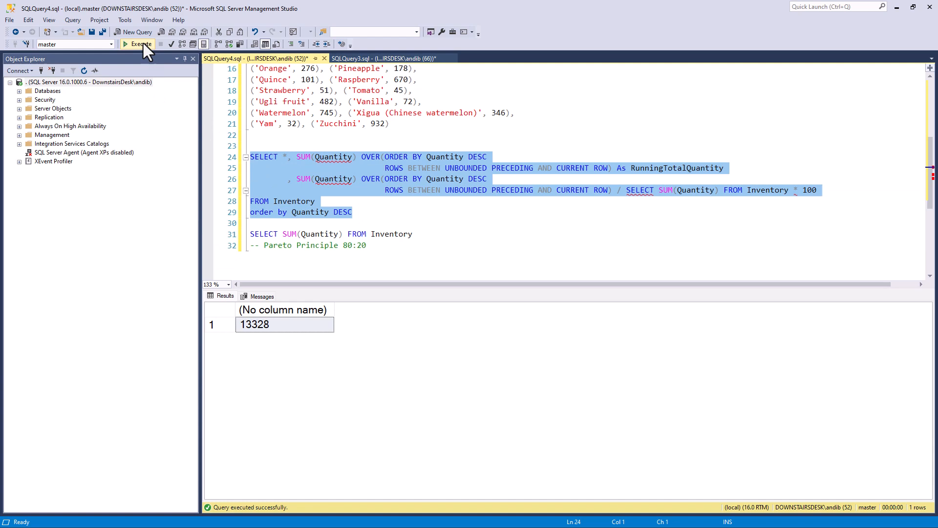
pyautogui.click(143, 43)
# Wrap the SUM subquery in parentheses and select the running-percentage query.
pyautogui.click(627, 190)
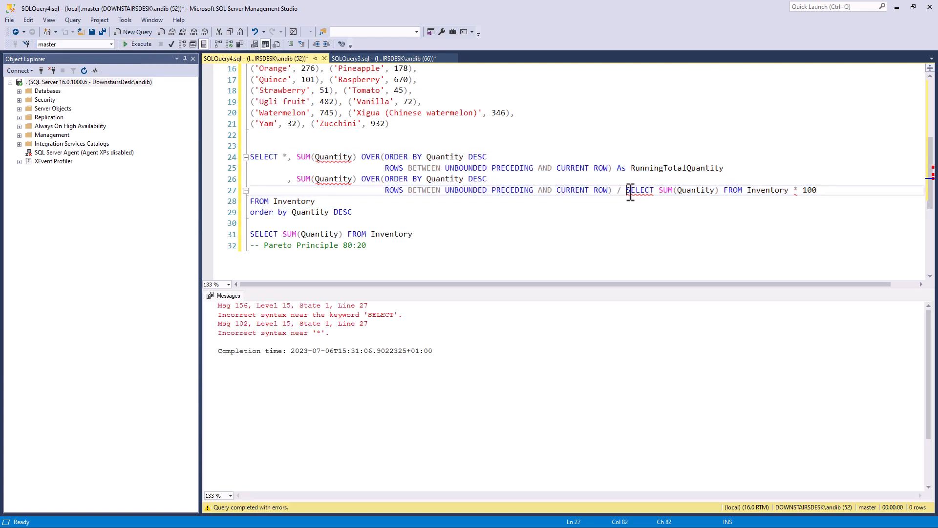
pyautogui.moveTo(627, 190); pyautogui.dragTo(789, 191)
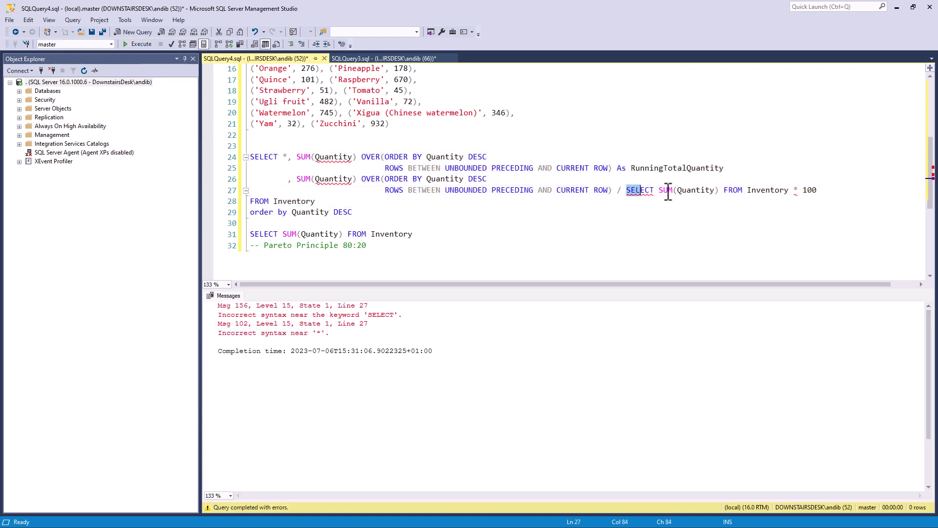
pyautogui.click(626, 190)
pyautogui.write('(')
pyautogui.click(798, 190)
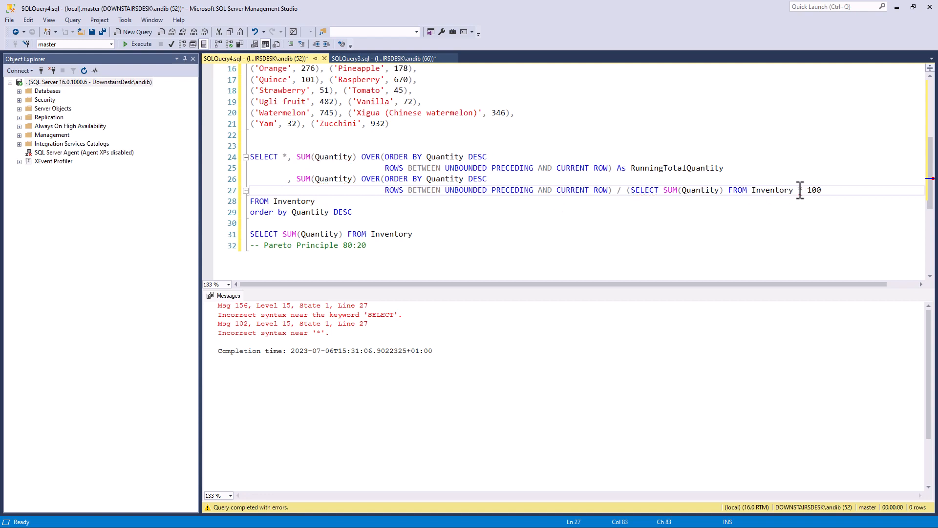
pyautogui.write(')')
pyautogui.moveTo(414, 234); pyautogui.dragTo(246, 234)
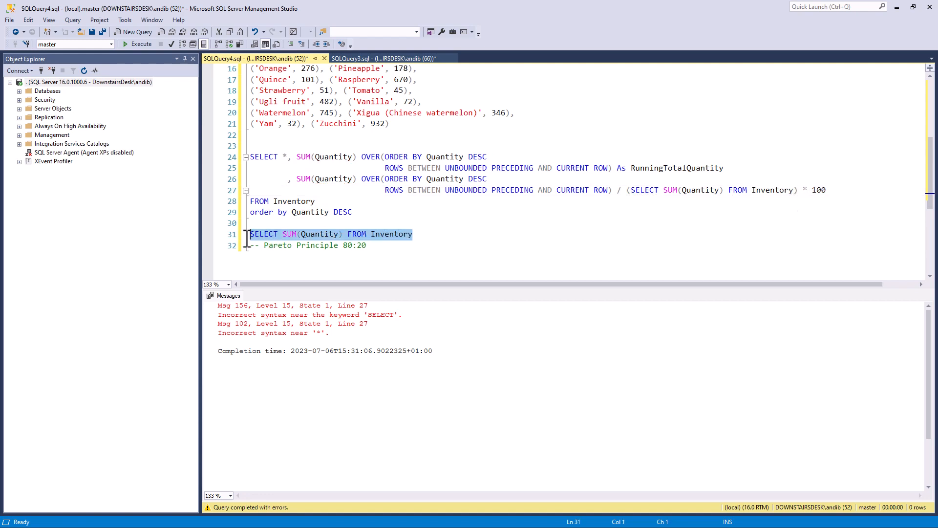
pyautogui.moveTo(354, 212); pyautogui.dragTo(250, 156)
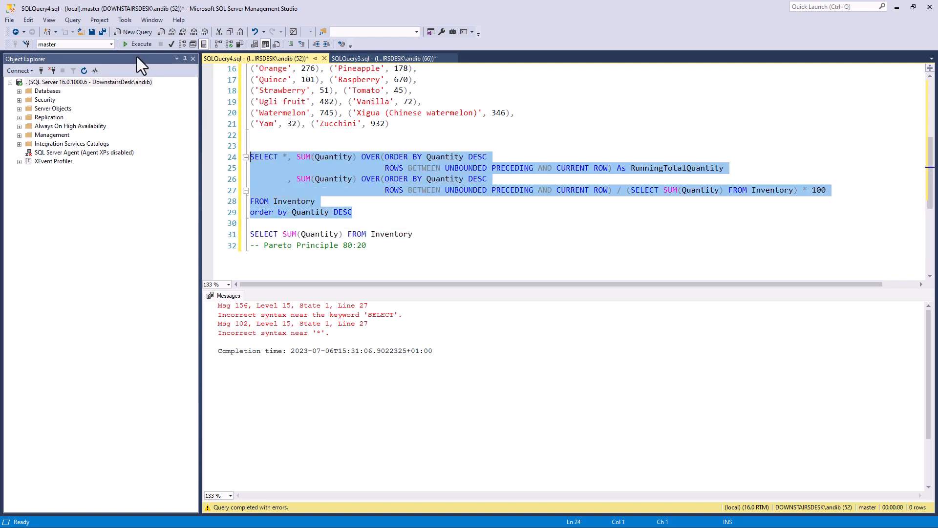
# Run the subquery version and confirm the percentage column returns only zeros.
pyautogui.click(139, 44)
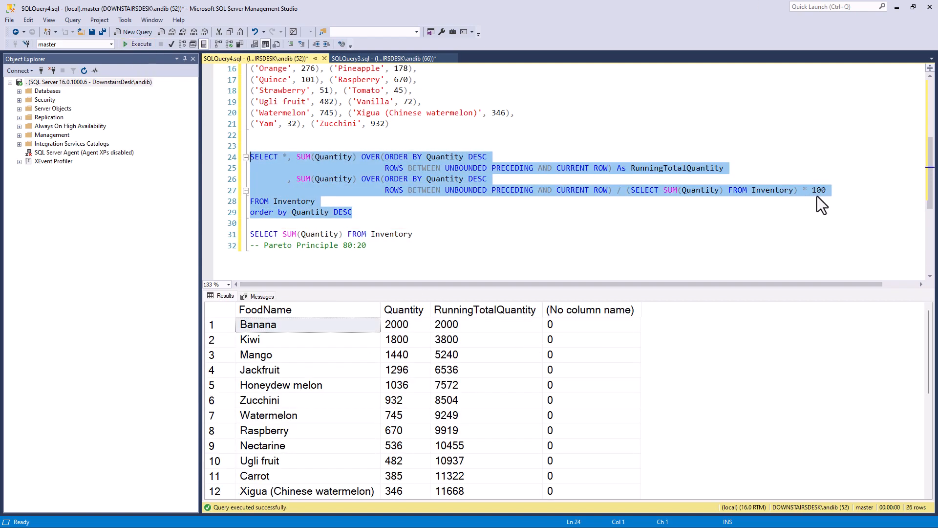
pyautogui.click(830, 190)
pyautogui.moveTo(572, 324); pyautogui.dragTo(571, 445)
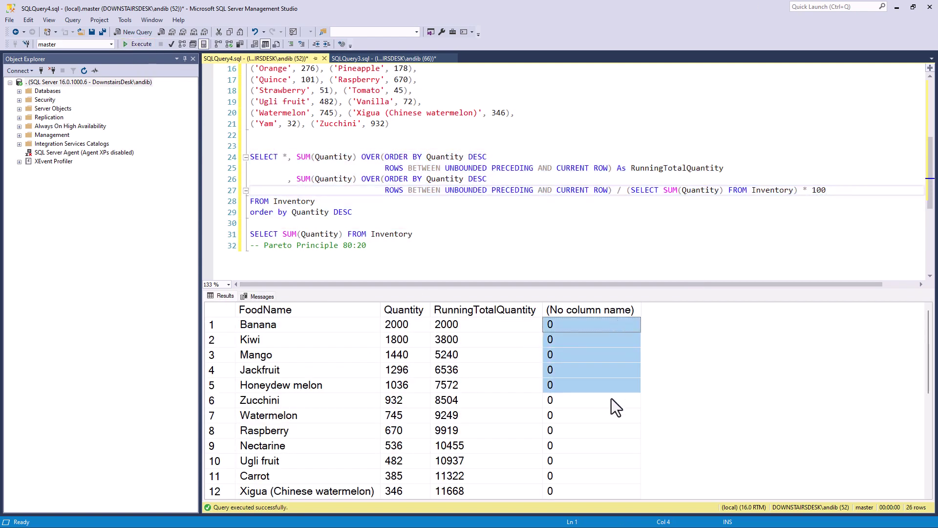
pyautogui.click(831, 190)
pyautogui.write('.0')
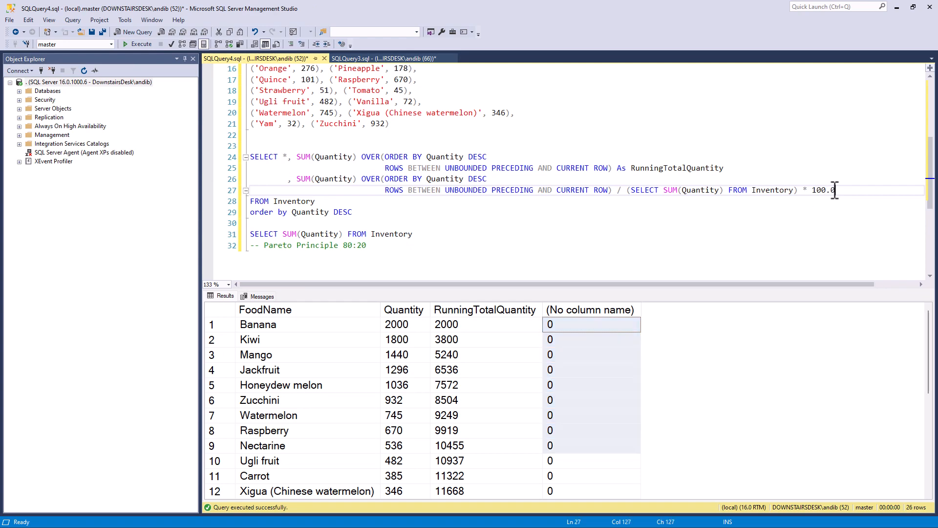
pyautogui.moveTo(359, 212); pyautogui.dragTo(249, 144)
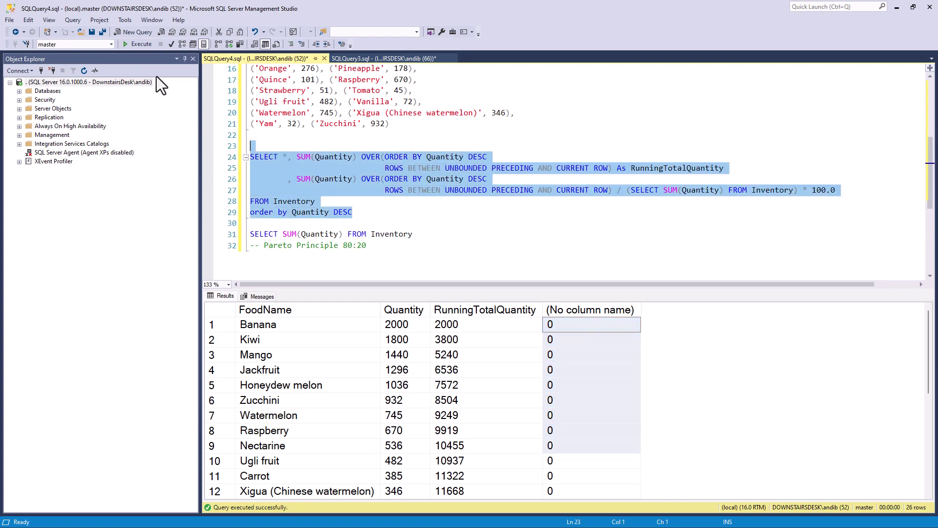
pyautogui.click(140, 47)
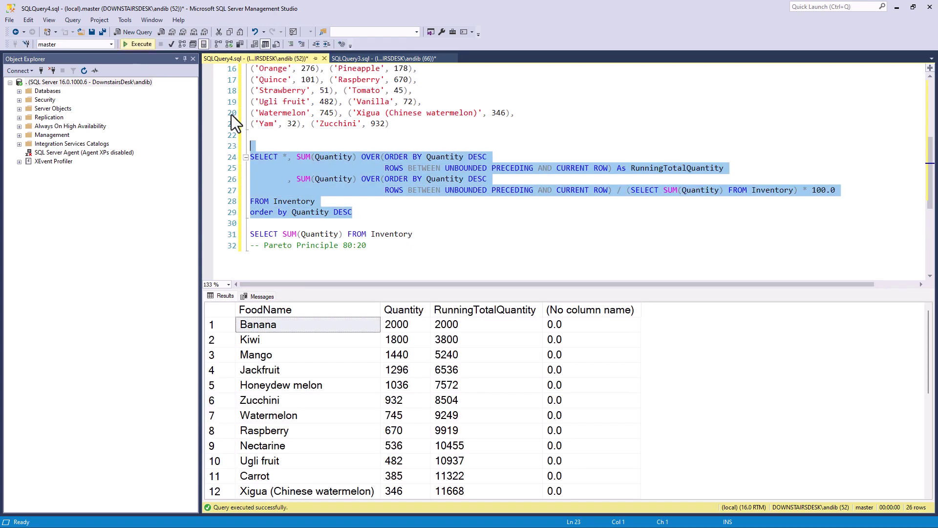
# Insert * 1.0 after SUM(Quantity) in the subquery and rerun for percentages like 15.006.
pyautogui.click(718, 189)
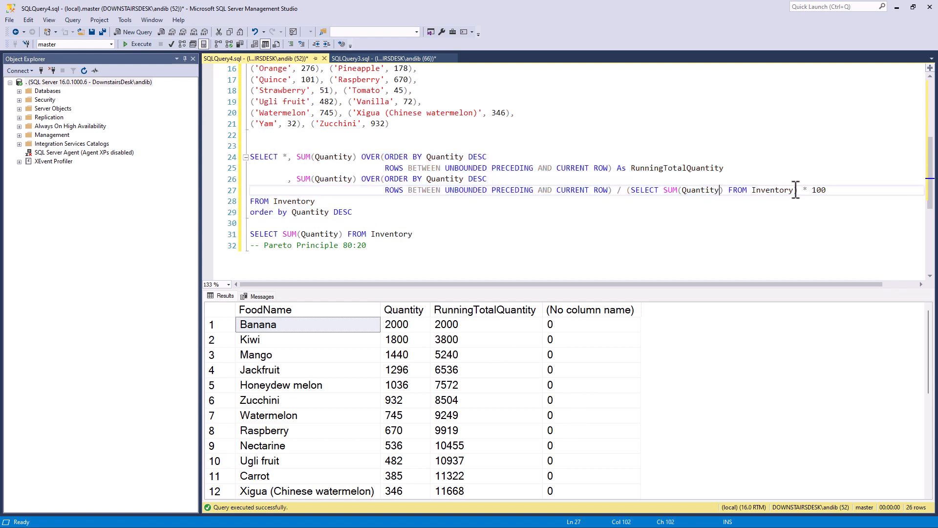
pyautogui.write('* 1.0')
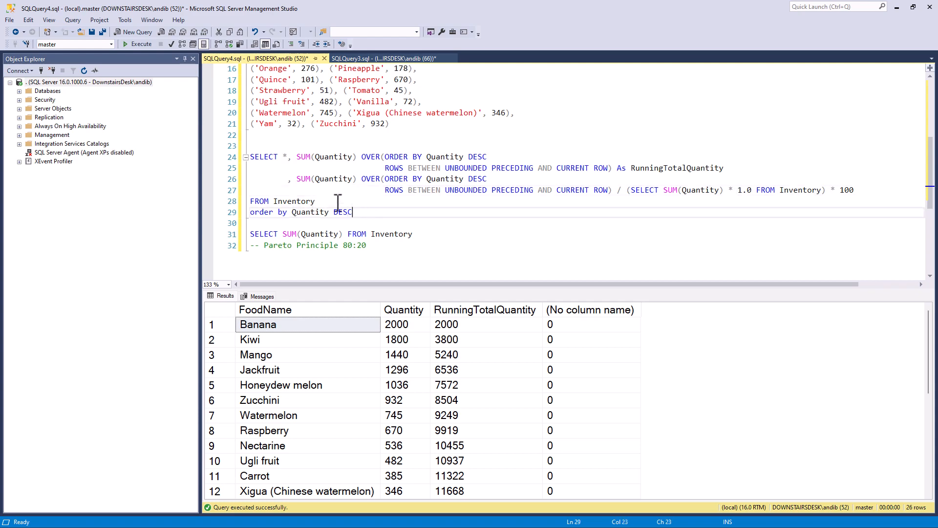
pyautogui.moveTo(365, 213); pyautogui.dragTo(242, 161)
pyautogui.click(140, 46)
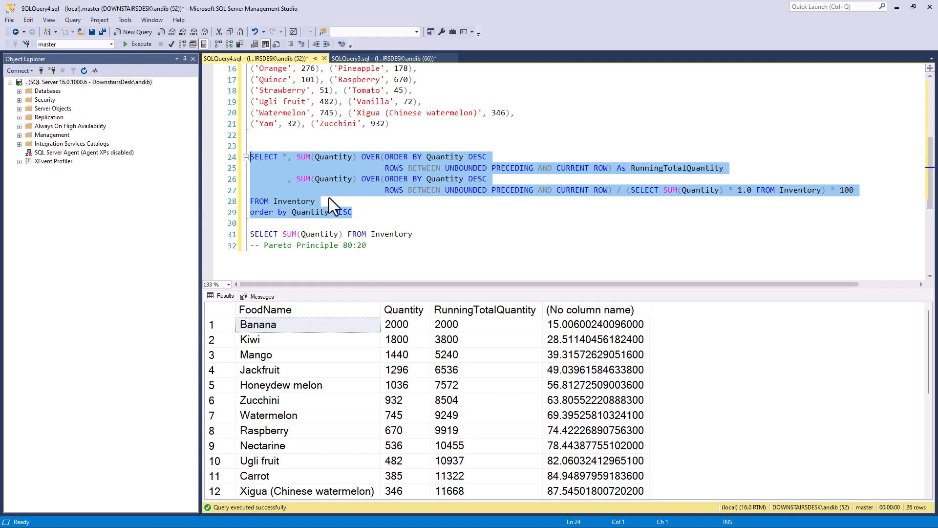
# Wrap the running-percentage query in WITH MyTable AS ( ... ) and add SELECT * FROM MyTable.
pyautogui.click(354, 212)
pyautogui.moveTo(250, 157); pyautogui.dragTo(358, 211)
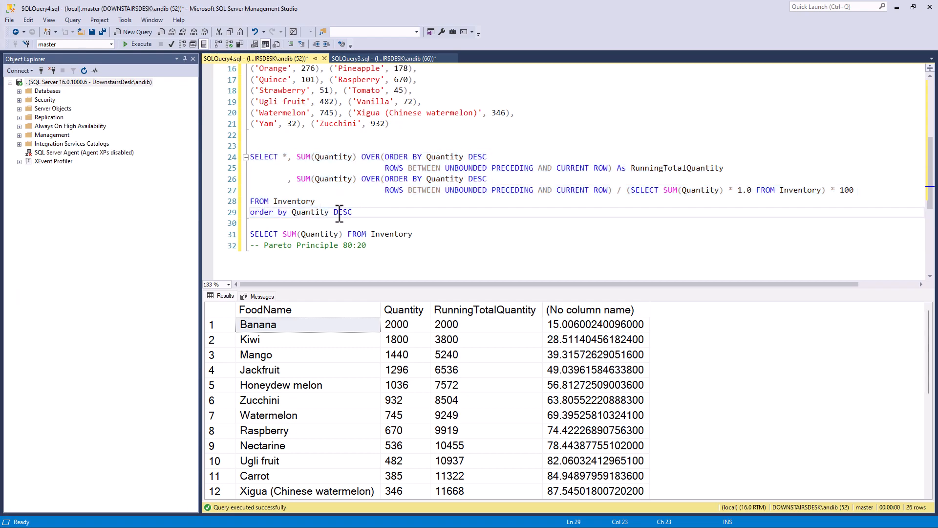
pyautogui.moveTo(353, 212); pyautogui.dragTo(253, 163)
pyautogui.click(249, 156)
pyautogui.press('Return')
pyautogui.press('Up')
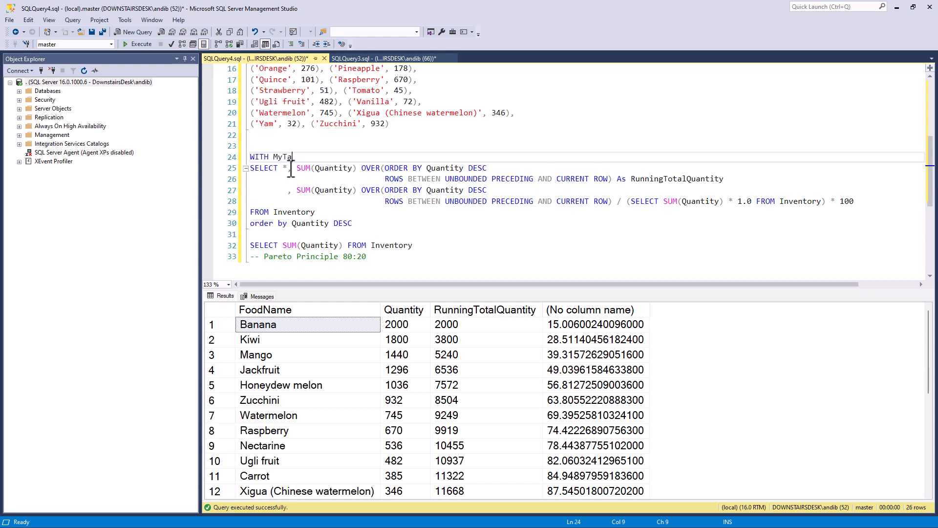
pyautogui.press('Down')
pyautogui.press('Down')
pyautogui.press('Down')
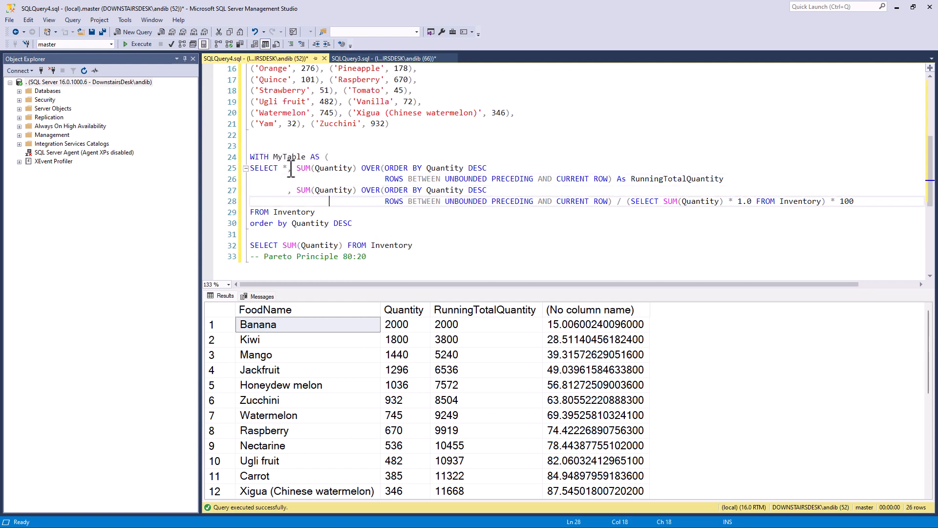
pyautogui.press('End')
pyautogui.write('(')
pyautogui.press('Return')
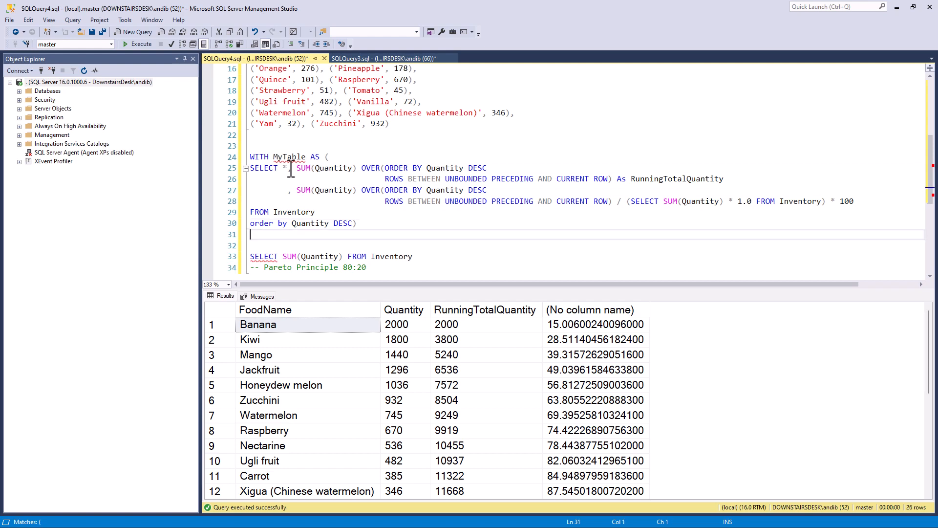
pyautogui.write('SELECT *')
pyautogui.press('Return')
pyautogui.write('FROM')
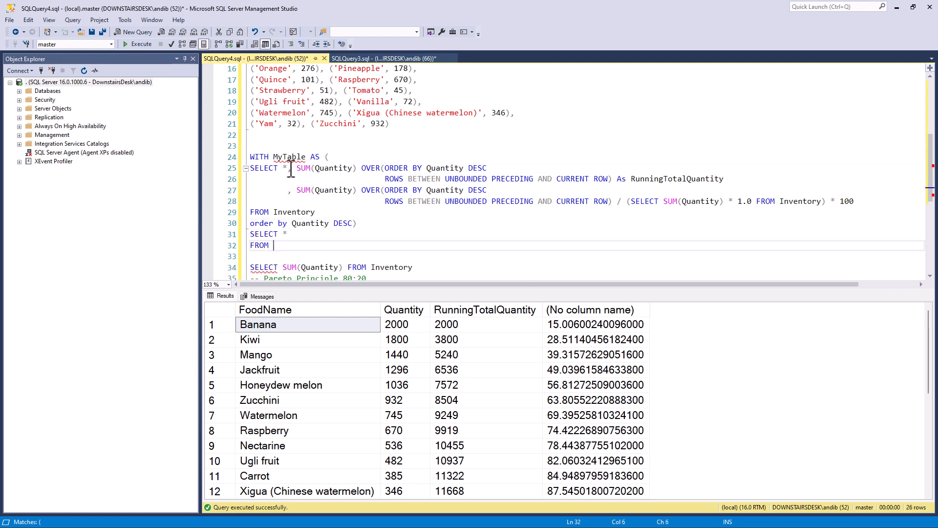
pyautogui.write('MyTable')
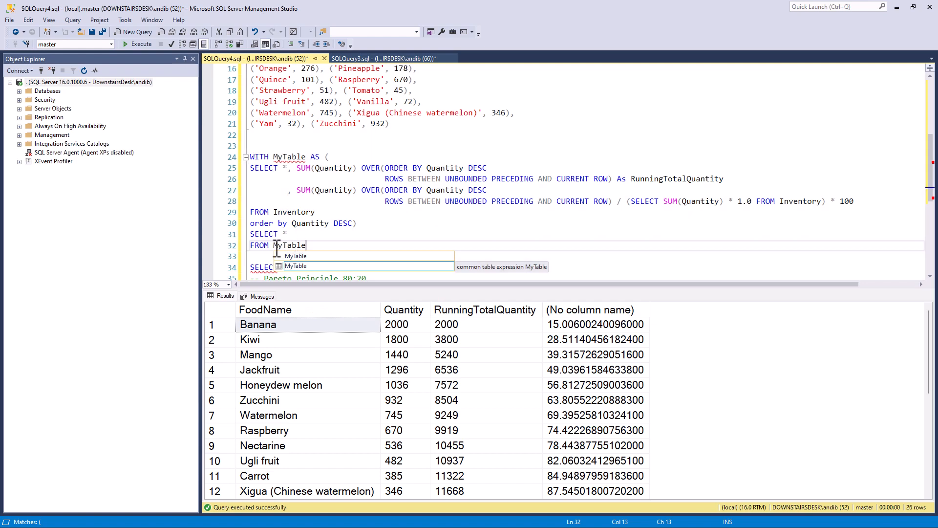
# Terminate the preceding INSERT VALUES statement with a semicolon and select the CTE to run.
pyautogui.moveTo(270, 156); pyautogui.dragTo(249, 156)
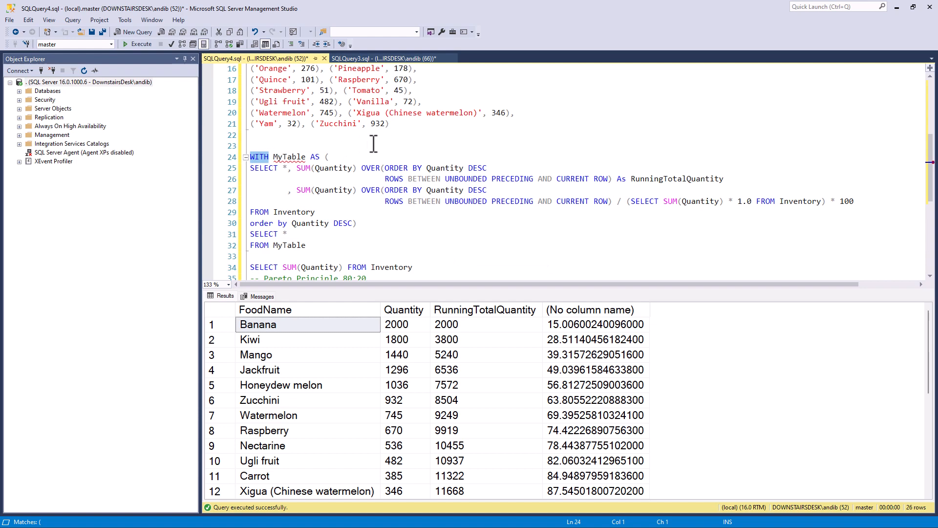
pyautogui.click(388, 125)
pyautogui.write(';')
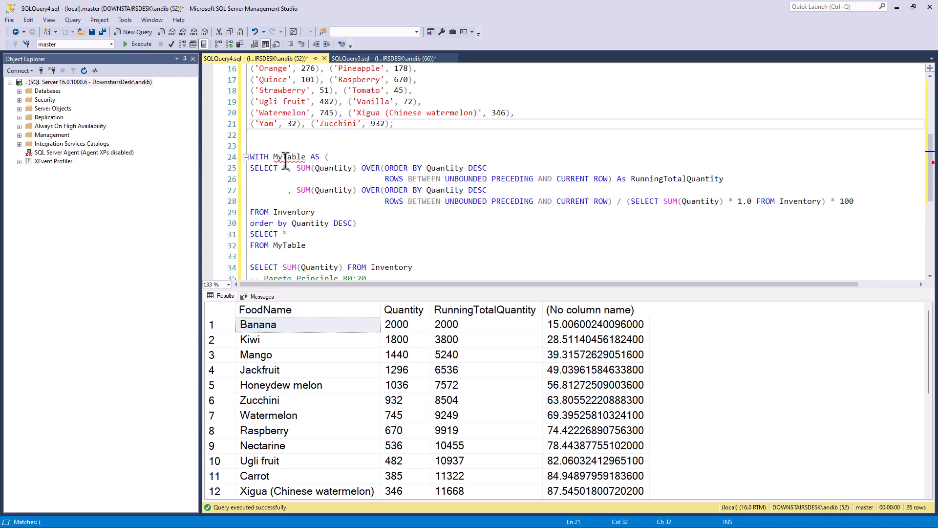
pyautogui.moveTo(308, 245); pyautogui.dragTo(242, 152)
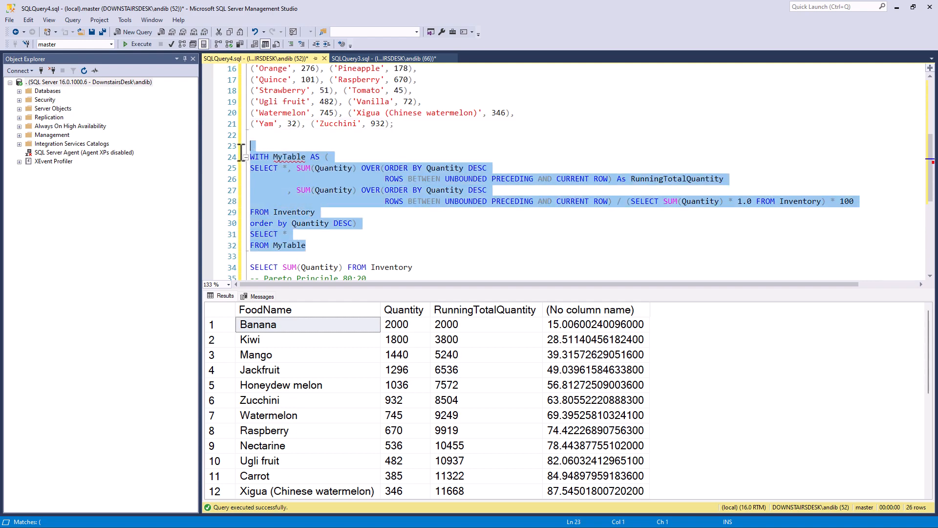
# Run the CTE, move the closing parenthesis below the ORDER BY line, and run again to get a column-4 error.
pyautogui.click(141, 44)
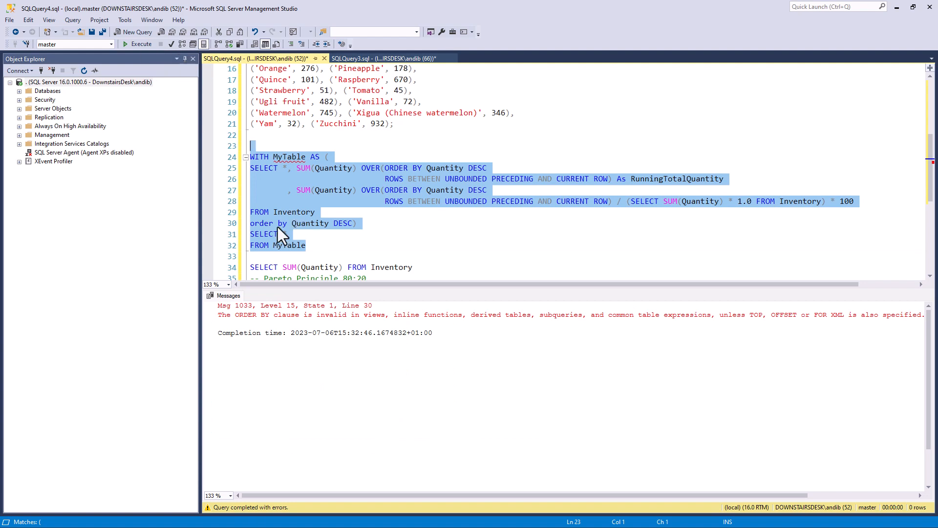
pyautogui.click(251, 223)
pyautogui.moveTo(252, 223); pyautogui.dragTo(356, 222)
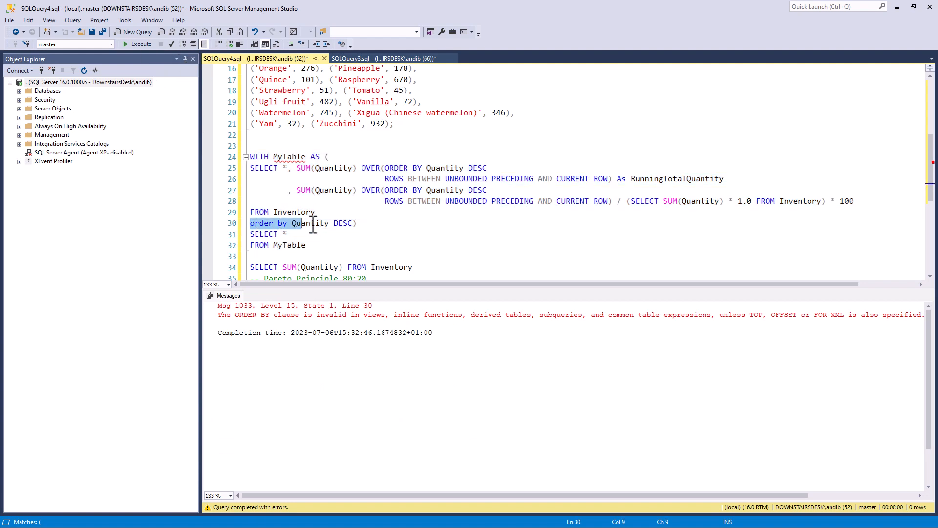
pyautogui.click(354, 223)
pyautogui.press('Return')
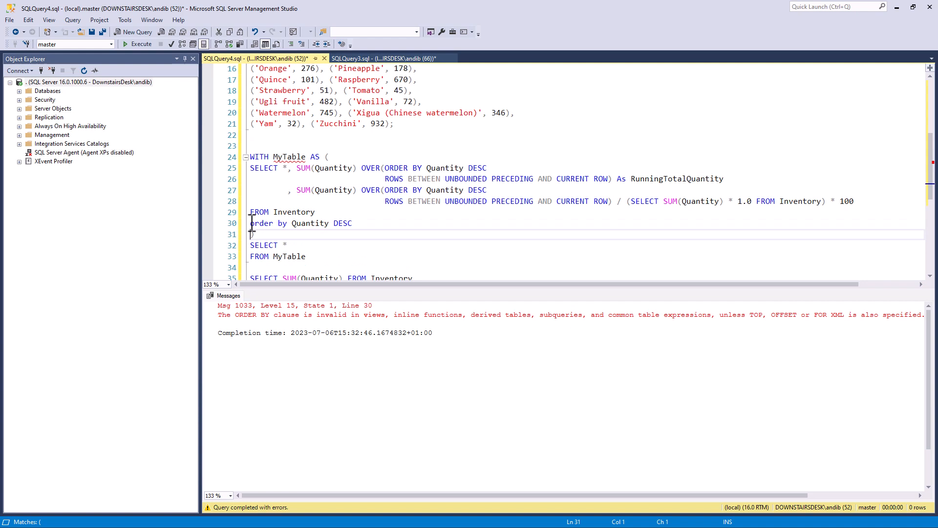
pyautogui.click(251, 223)
pyautogui.write('--')
pyautogui.moveTo(311, 256); pyautogui.dragTo(250, 157)
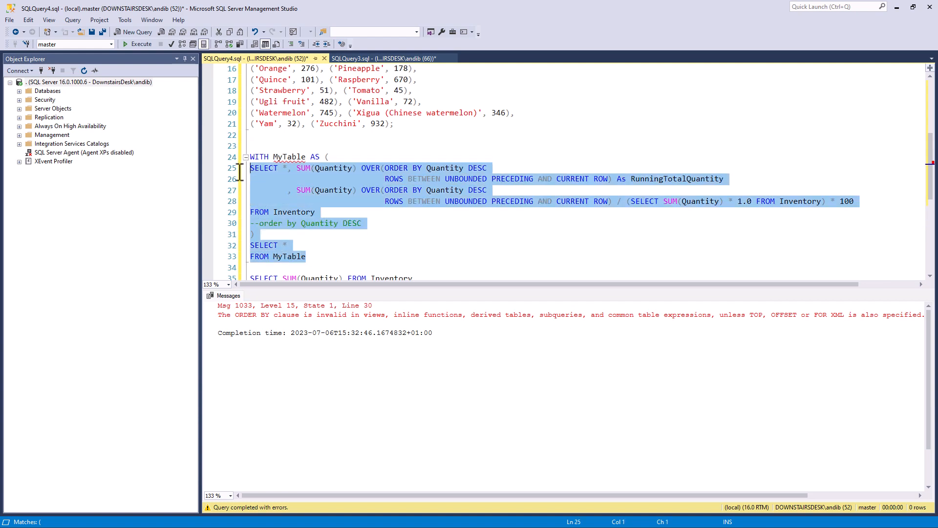
pyautogui.click(141, 44)
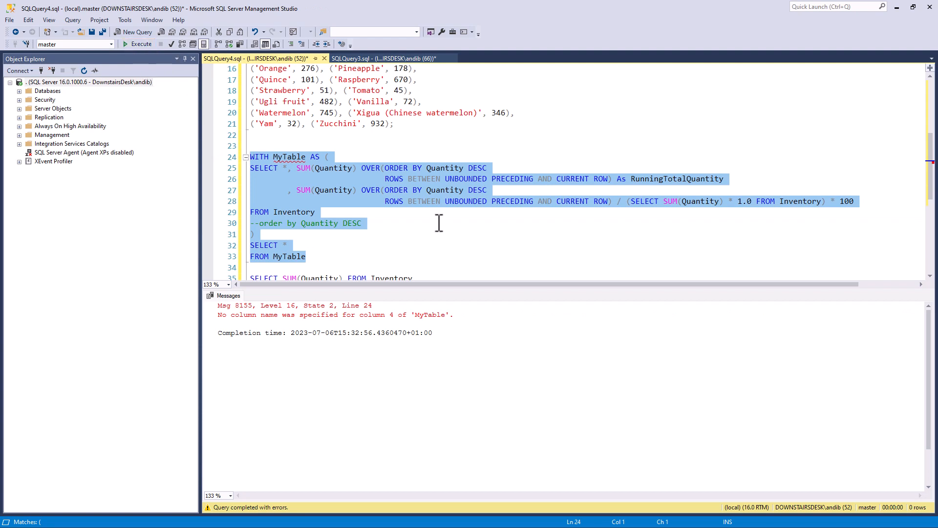
# Alias the '* 100' expression As RunningPercentage so the fourth CTE column has a name.
pyautogui.click(280, 316)
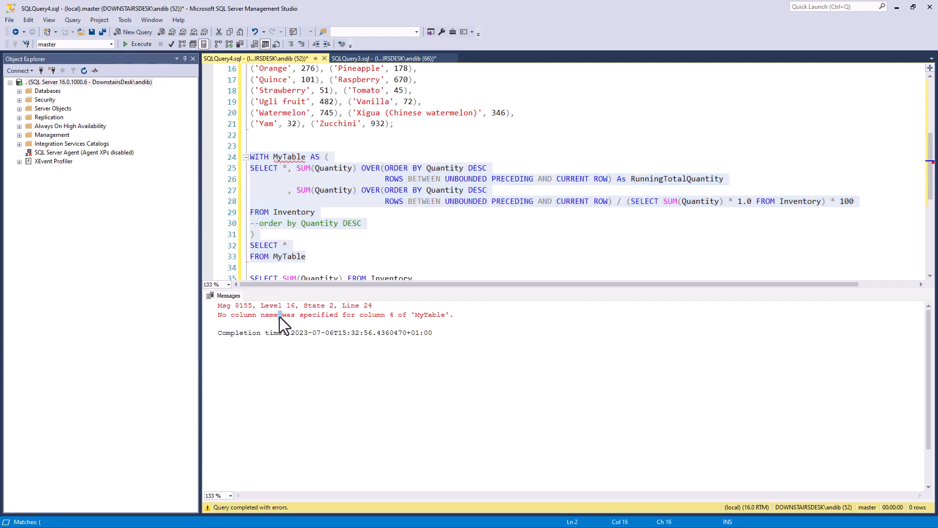
pyautogui.moveTo(280, 315); pyautogui.dragTo(233, 316)
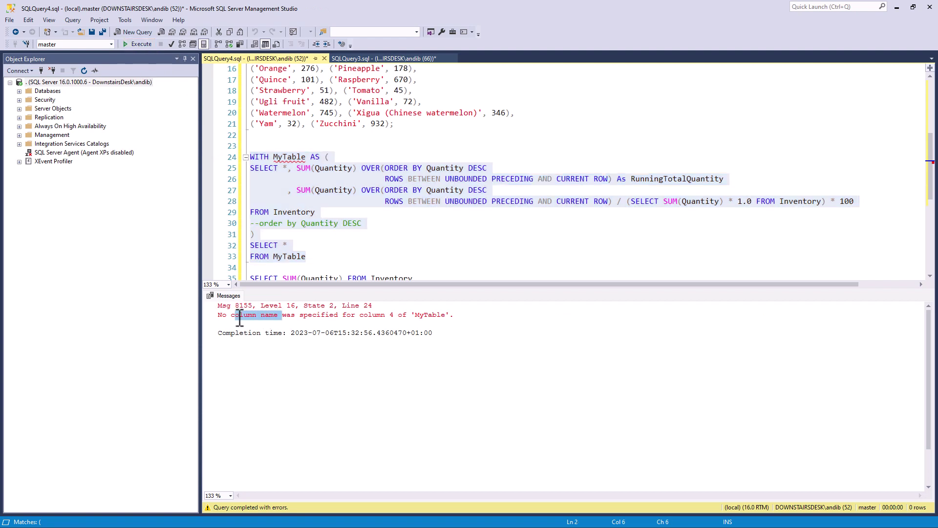
pyautogui.click(865, 201)
pyautogui.write('As R')
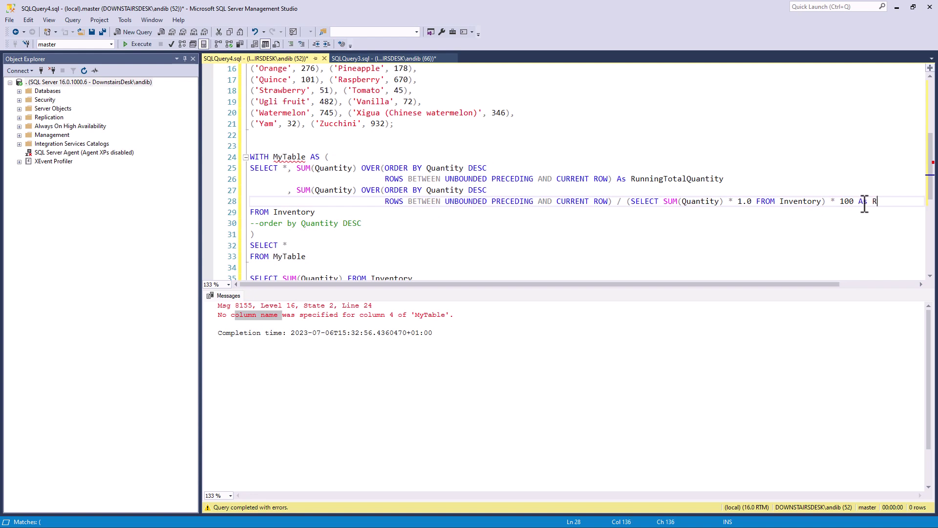
pyautogui.write('unningPercentage')
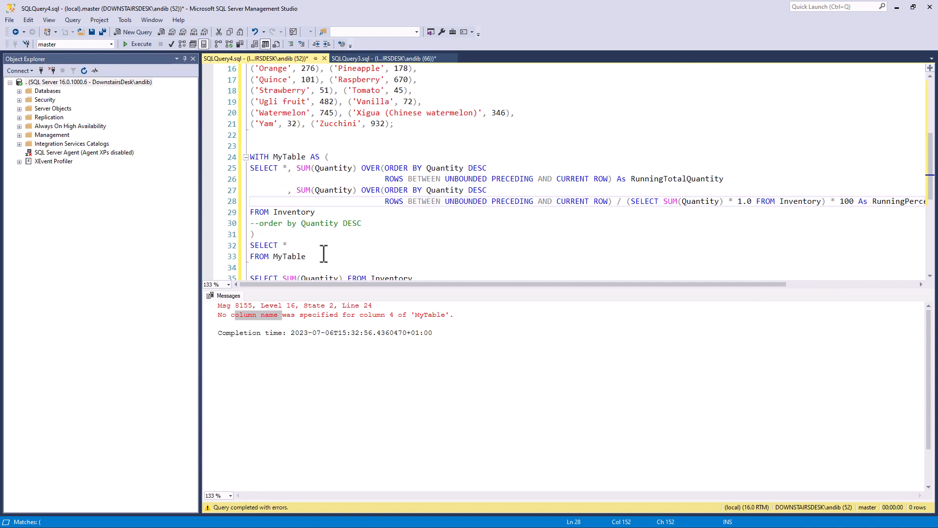
pyautogui.moveTo(308, 256); pyautogui.dragTo(250, 145)
# Run the fixed CTE and review the ORDER BY Quantity DESC clause with the RunningPercentage and RunningTotalQuantity results.
pyautogui.click(137, 45)
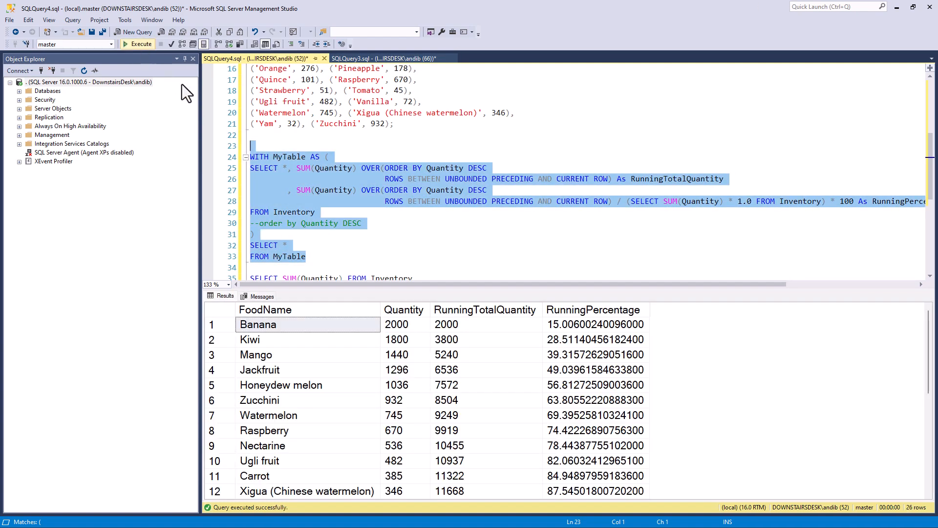
pyautogui.click(338, 249)
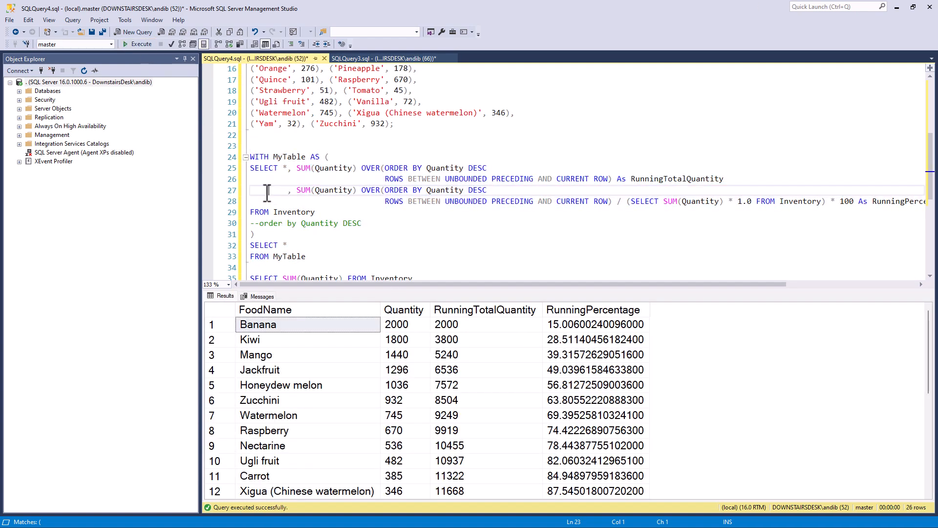
pyautogui.moveTo(251, 168)
pyautogui.mouseDown()
pyautogui.moveTo(268, 223)
pyautogui.moveTo(363, 224)
pyautogui.mouseUp()
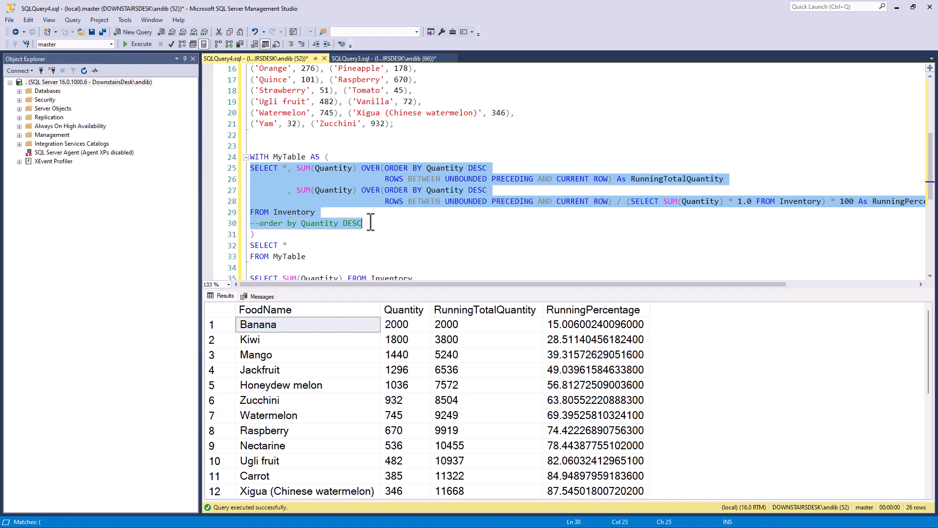
pyautogui.click(510, 181)
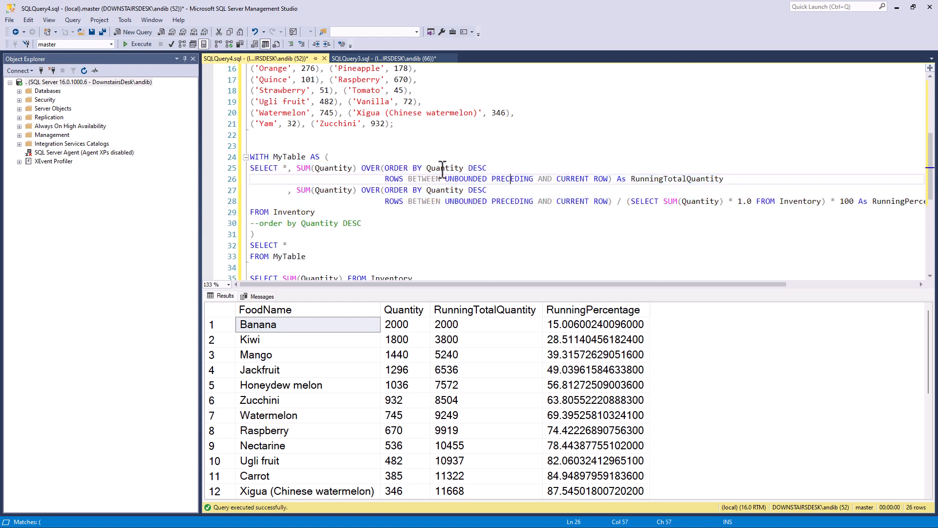
pyautogui.moveTo(385, 168); pyautogui.dragTo(488, 167)
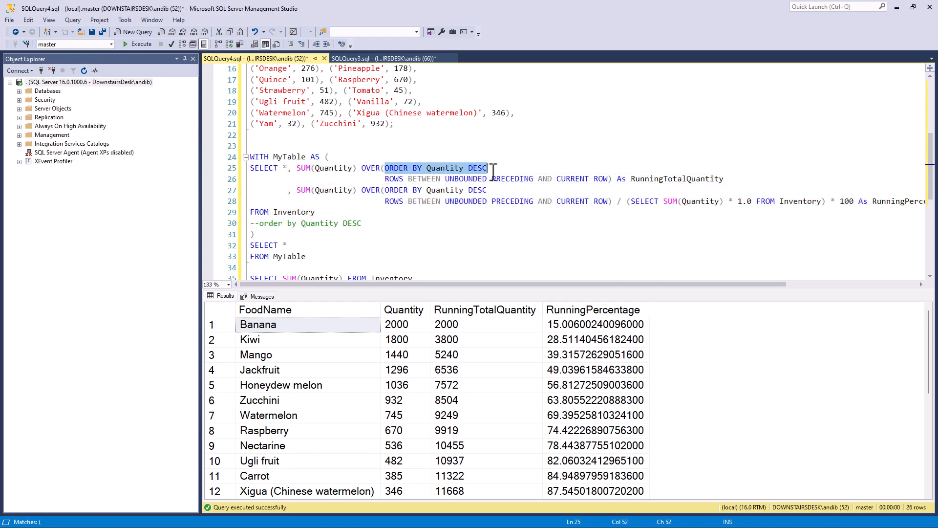
pyautogui.moveTo(595, 324); pyautogui.dragTo(587, 473)
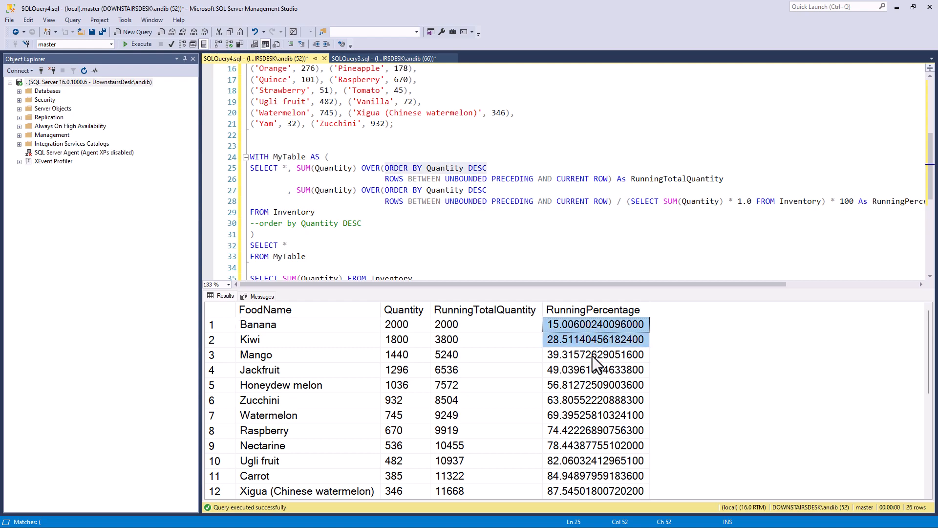
pyautogui.moveTo(502, 328); pyautogui.dragTo(485, 471)
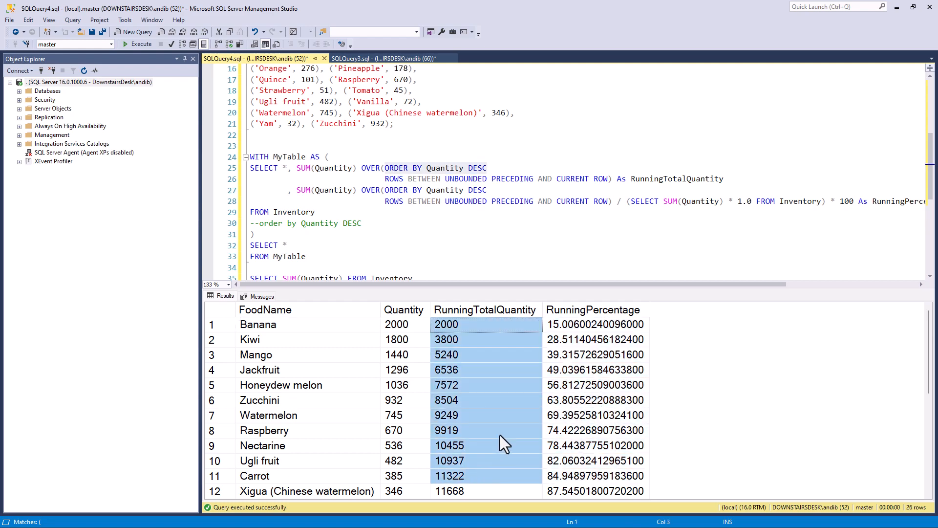
# Start a WHERE clause on a new line below FROM MyTable.
pyautogui.moveTo(307, 256); pyautogui.dragTo(241, 242)
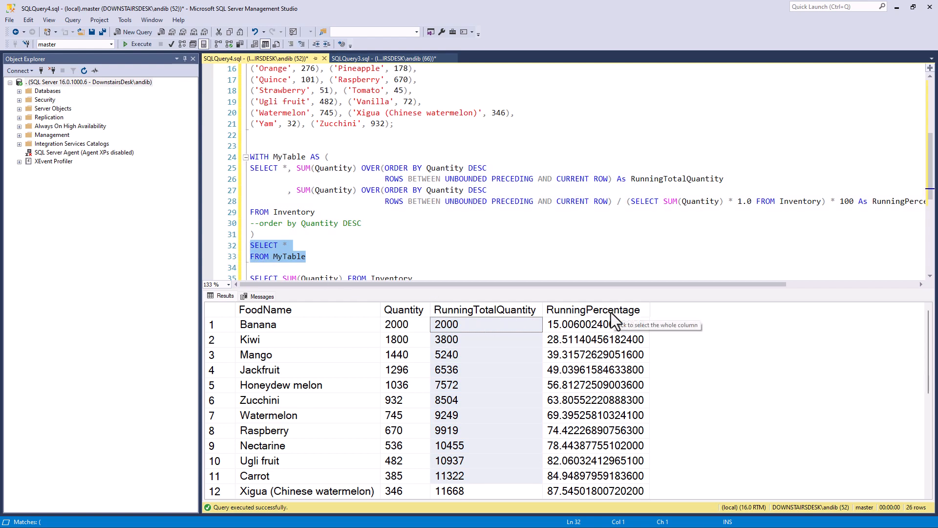
pyautogui.click(330, 256)
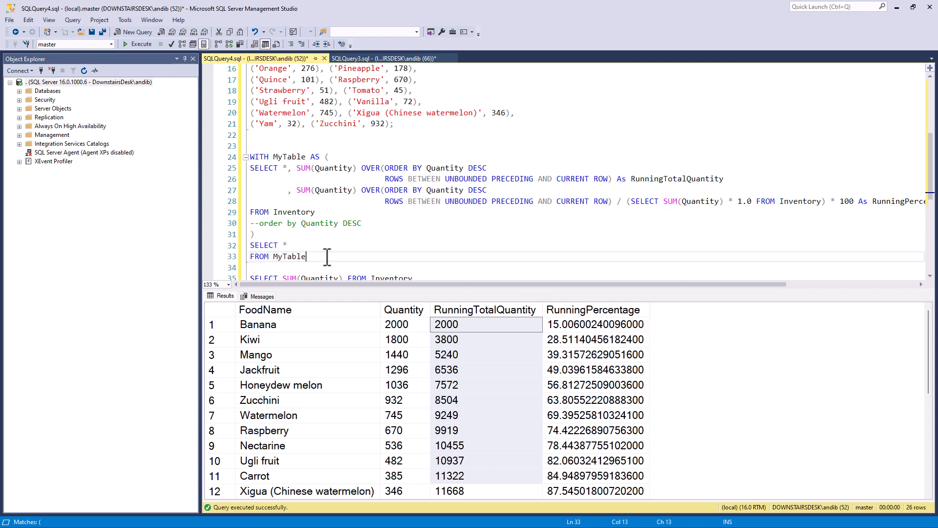
pyautogui.press('Return')
pyautogui.write('WHE')
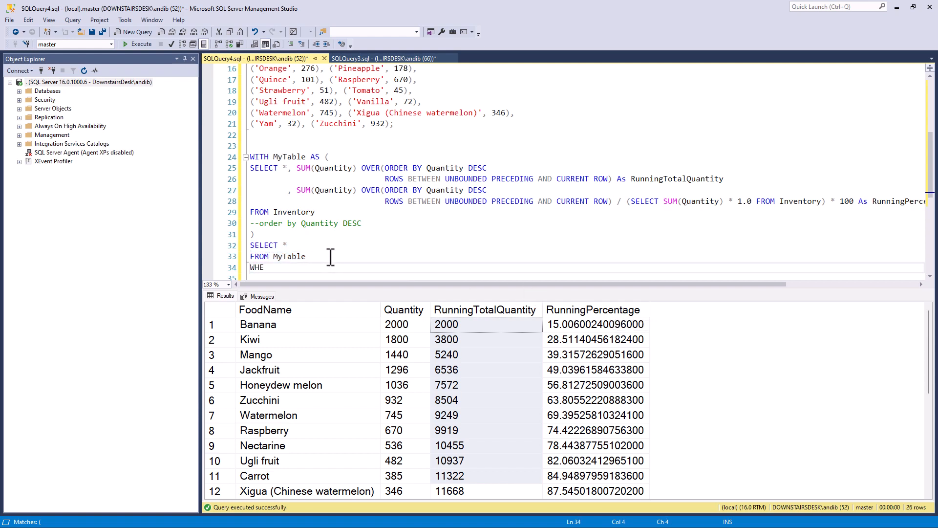
pyautogui.write('RE RunningPercentage < 80')
# Filter with WHERE RunningPercentage <= 80 and run, returning nine foods, Banana through Nectarine.
pyautogui.click(366, 267)
pyautogui.write('=')
pyautogui.moveTo(389, 267); pyautogui.dragTo(234, 157)
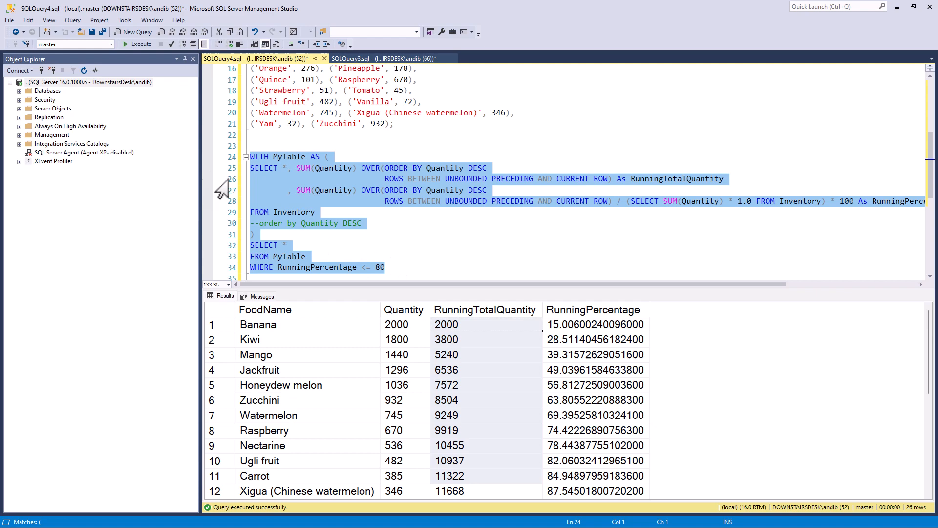
pyautogui.click(134, 43)
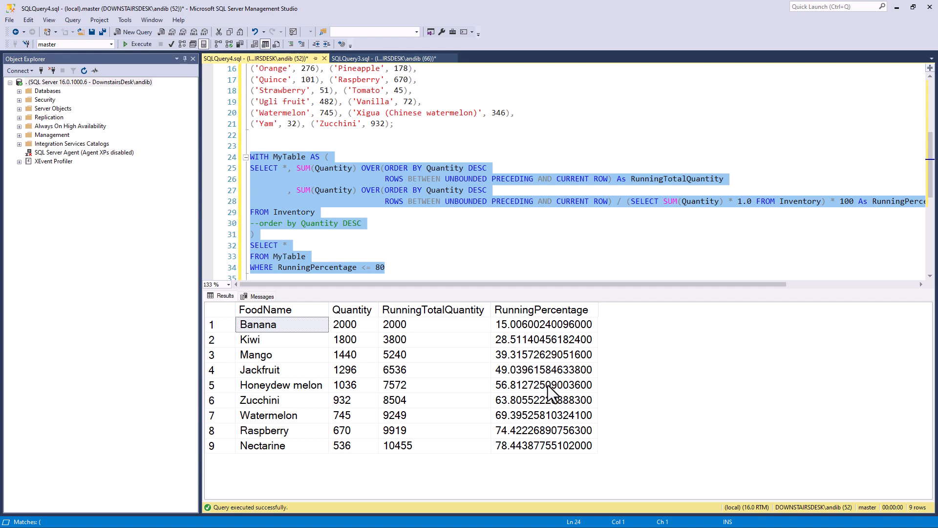
# Run the CTE without the WHERE line to show all 26 foods, with Ugli fruit first above 80%.
pyautogui.click(319, 266)
pyautogui.moveTo(306, 256); pyautogui.dragTo(250, 156)
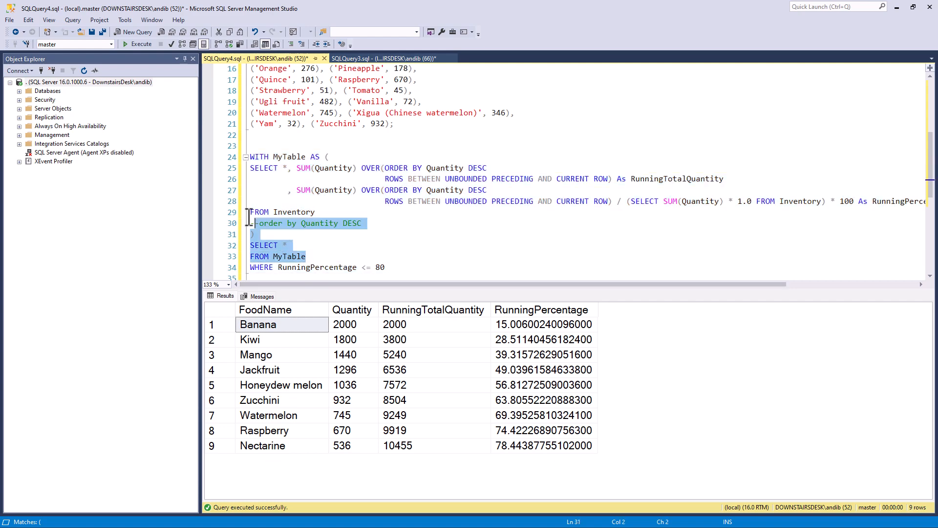
pyautogui.click(134, 44)
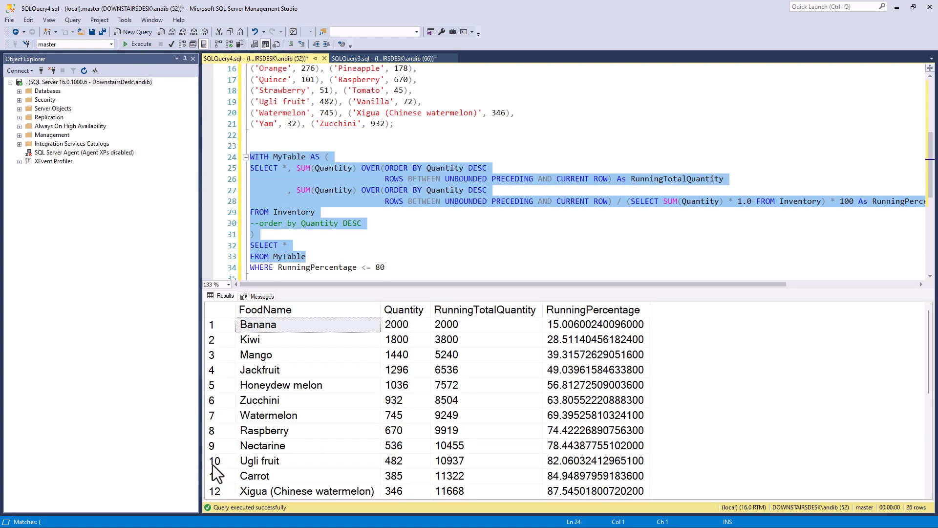
pyautogui.click(215, 473)
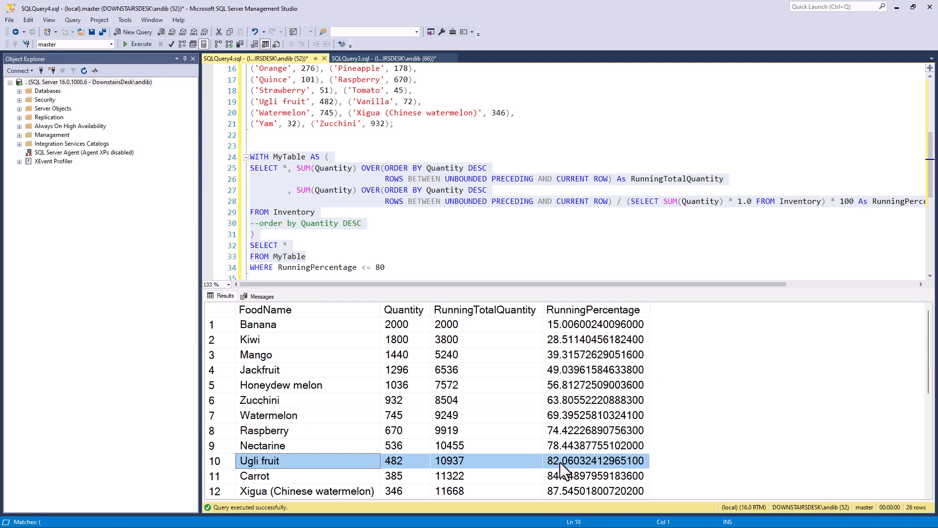
# Review the hard-coded 80 threshold and the SELECT * line, then position after the CTE's closing parenthesis.
pyautogui.doubleClick(381, 267)
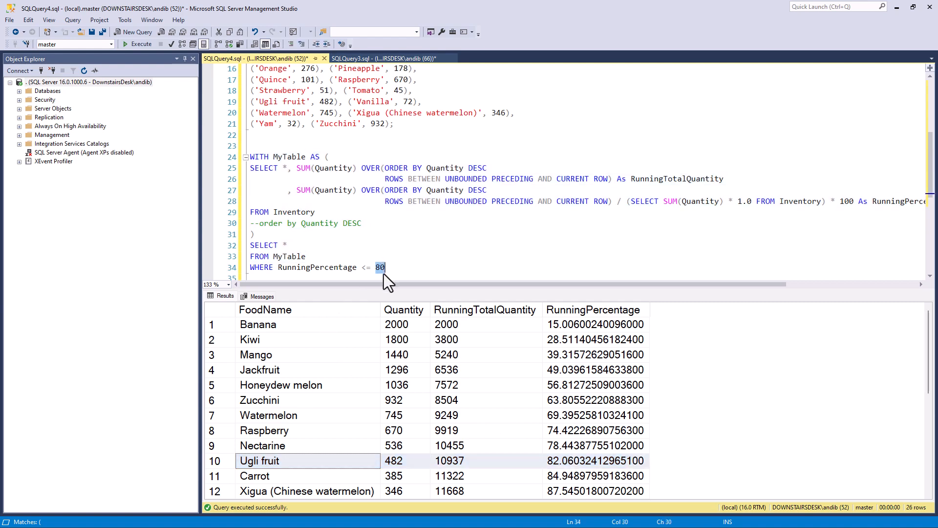
pyautogui.tripleClick(254, 245)
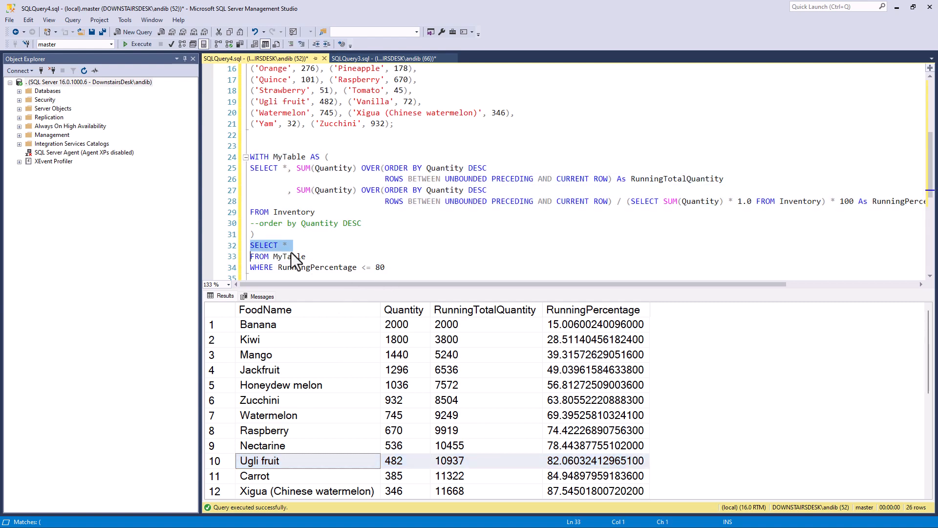
pyautogui.click(386, 267)
pyautogui.doubleClick(380, 267)
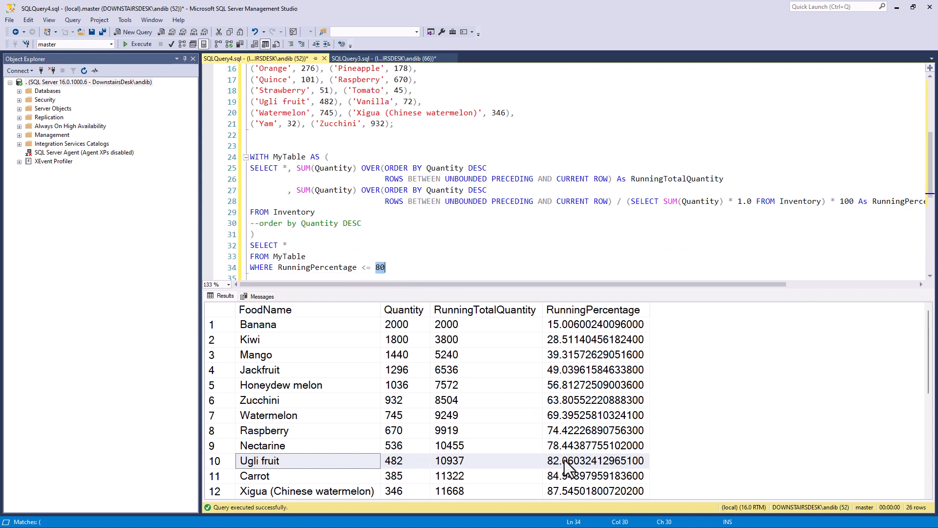
pyautogui.click(268, 234)
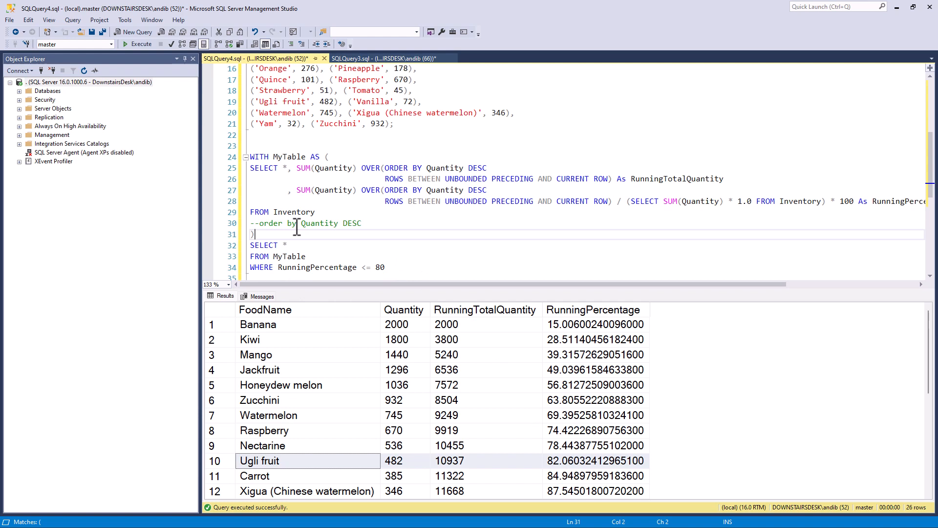
# Add a new outer SELECT ... FROM MyTable query after the CTE and run it.
pyautogui.press('Return')
pyautogui.write('SELE')
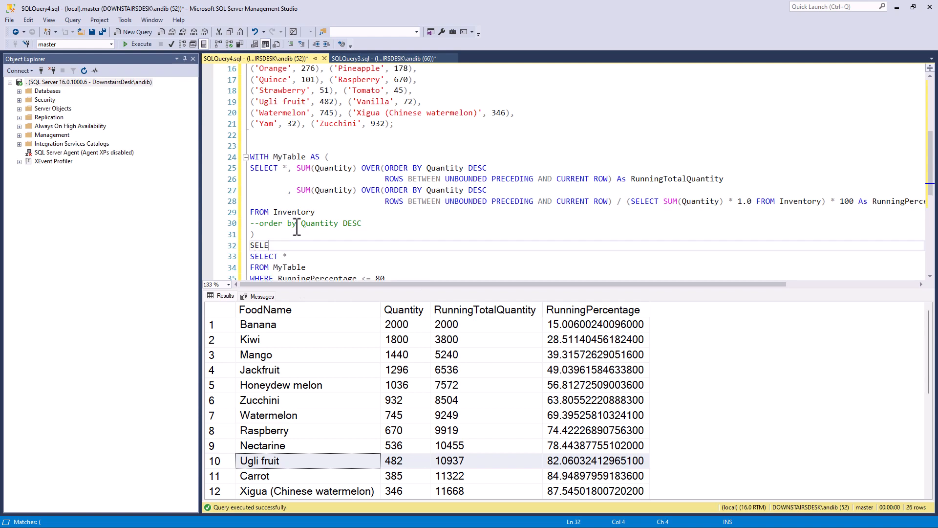
pyautogui.write('CT *')
pyautogui.press('Return')
pyautogui.write('FROM My')
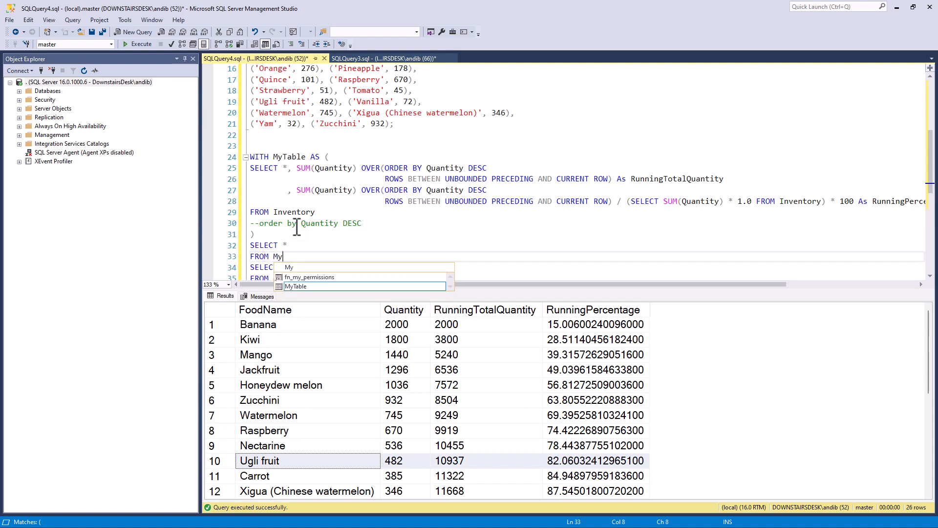
pyautogui.write('Table')
pyautogui.moveTo(308, 256); pyautogui.dragTo(249, 156)
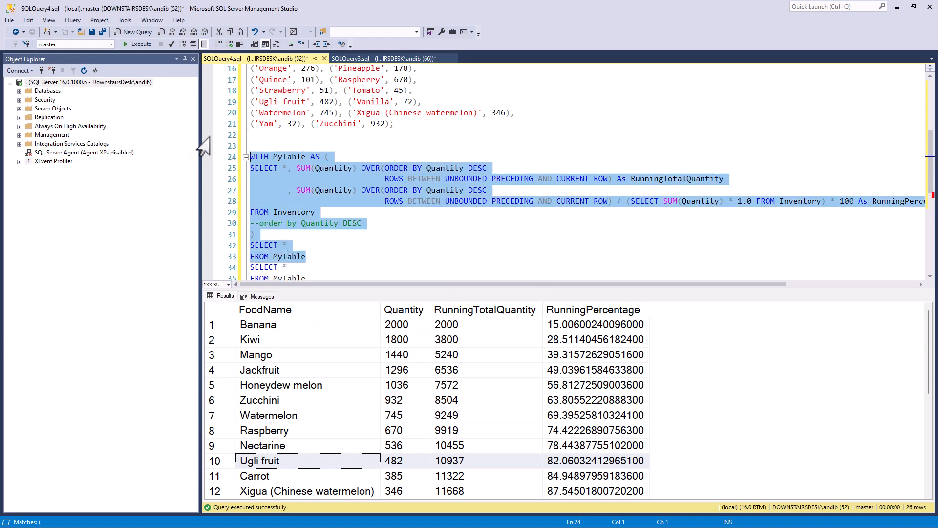
pyautogui.click(134, 45)
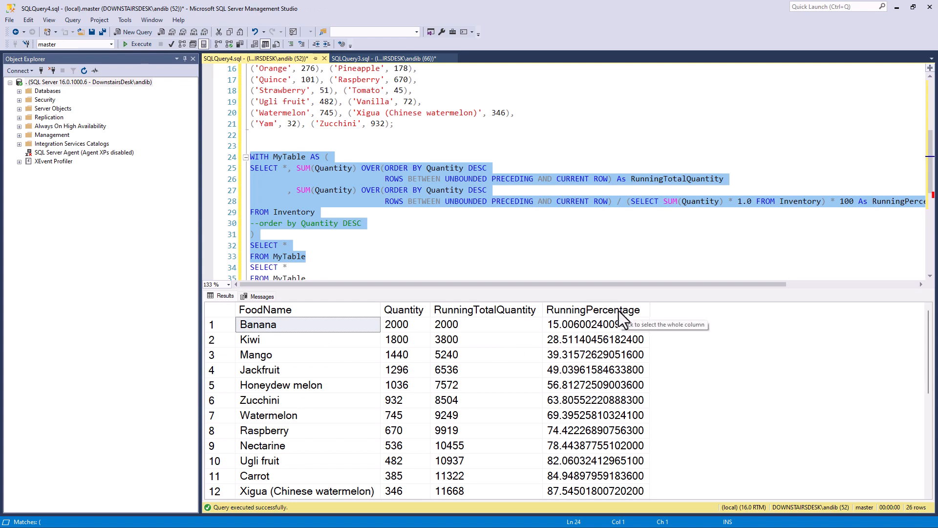
# Change SELECT * to SELECT MIN(RunningPercentage) and run, returning the smallest running percentage.
pyautogui.click(297, 245)
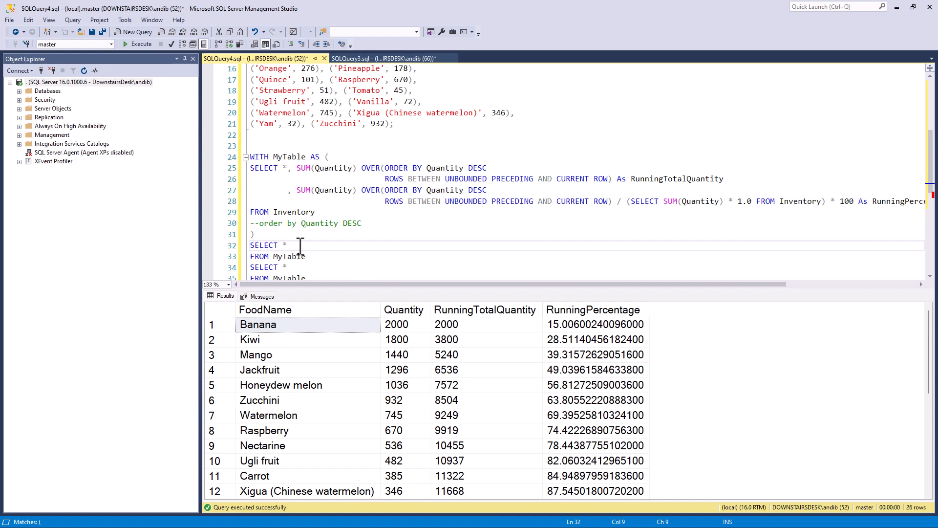
pyautogui.press('BackSpace')
pyautogui.write('MIN(r')
pyautogui.press('BackSpace')
pyautogui.write('RunningPercentage)')
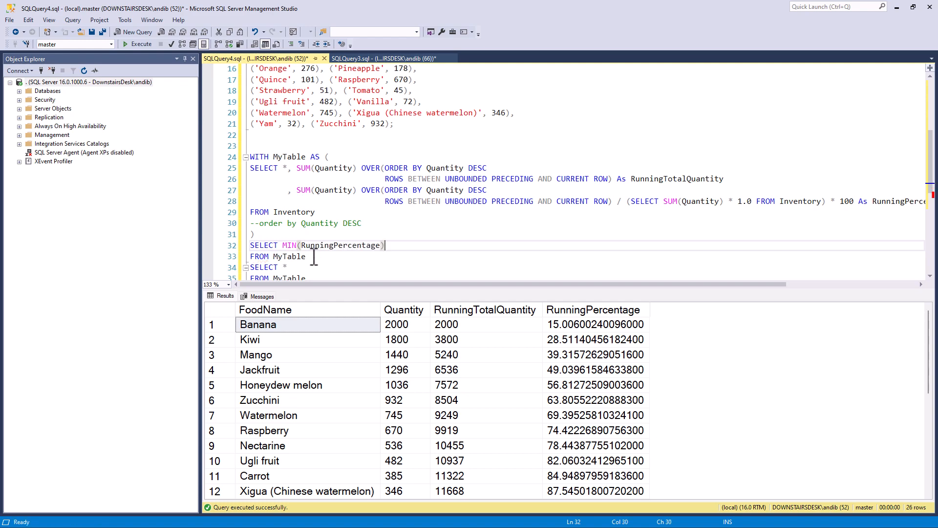
pyautogui.moveTo(309, 256); pyautogui.dragTo(250, 156)
pyautogui.click(141, 44)
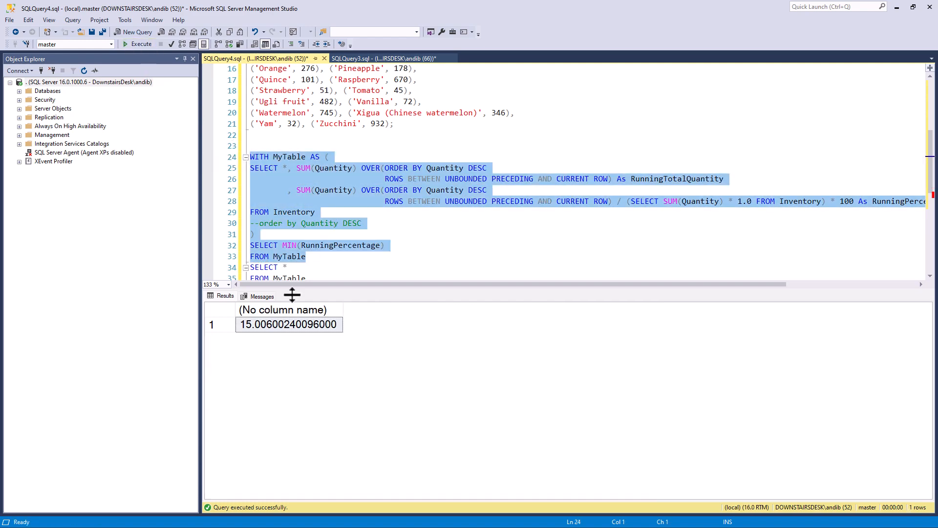
# Add WHERE RunningPercentage >= 80 to the MIN query and run it, returning 82.06.
pyautogui.click(328, 256)
pyautogui.press('Return')
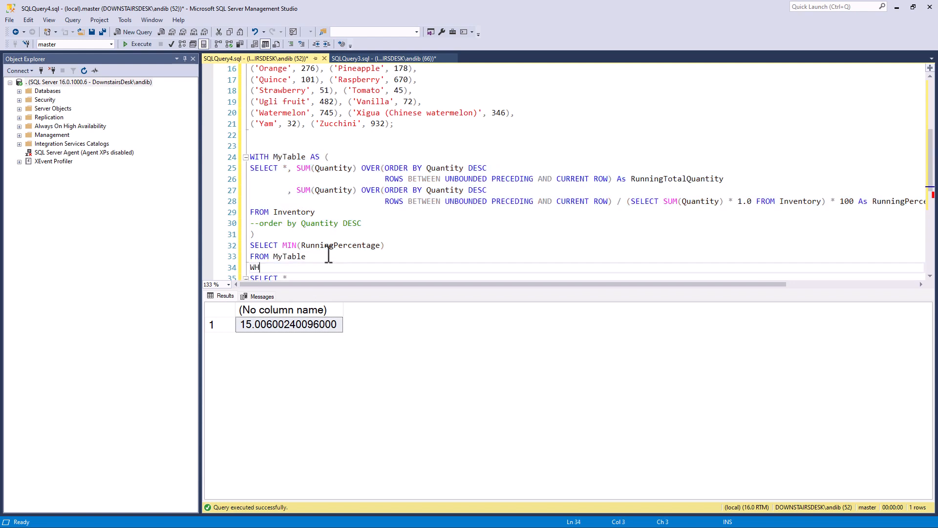
pyautogui.write('WHERE')
pyautogui.press('Up')
pyautogui.press('Up')
pyautogui.hotkey('ctrl', 'Right')
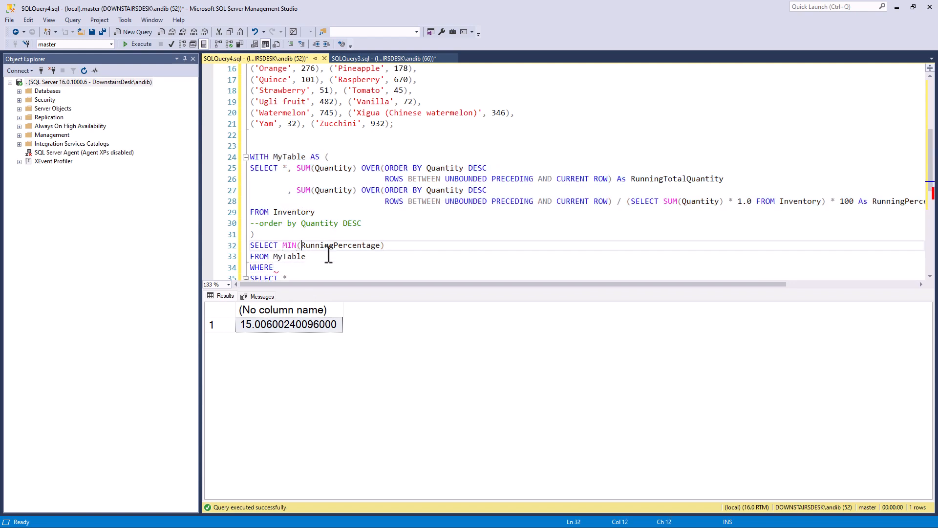
pyautogui.hotkey('ctrl', 'shift', 'Right')
pyautogui.hotkey('ctrl', 'c')
pyautogui.press('Down')
pyautogui.press('Down')
pyautogui.press('End')
pyautogui.hotkey('ctrl', 'v')
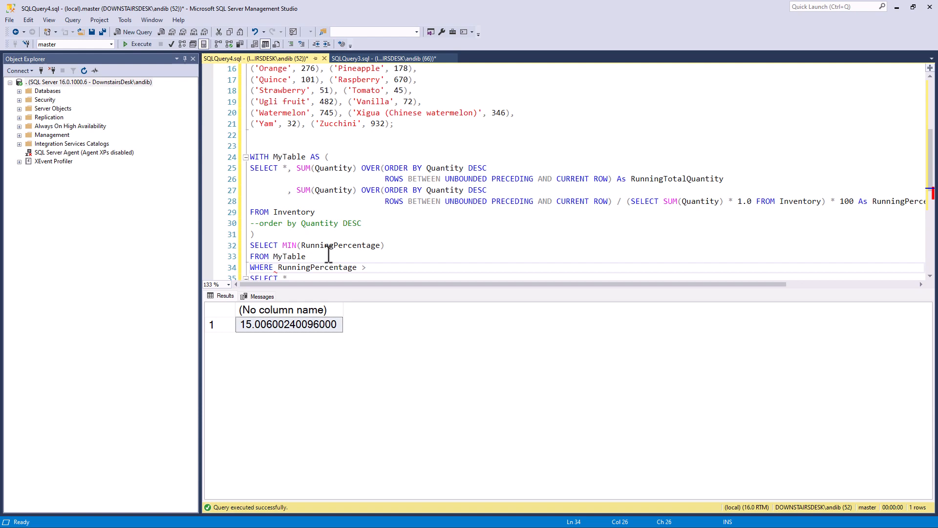
pyautogui.write('80')
pyautogui.click(366, 267)
pyautogui.write('=')
pyautogui.moveTo(389, 267); pyautogui.dragTo(250, 156)
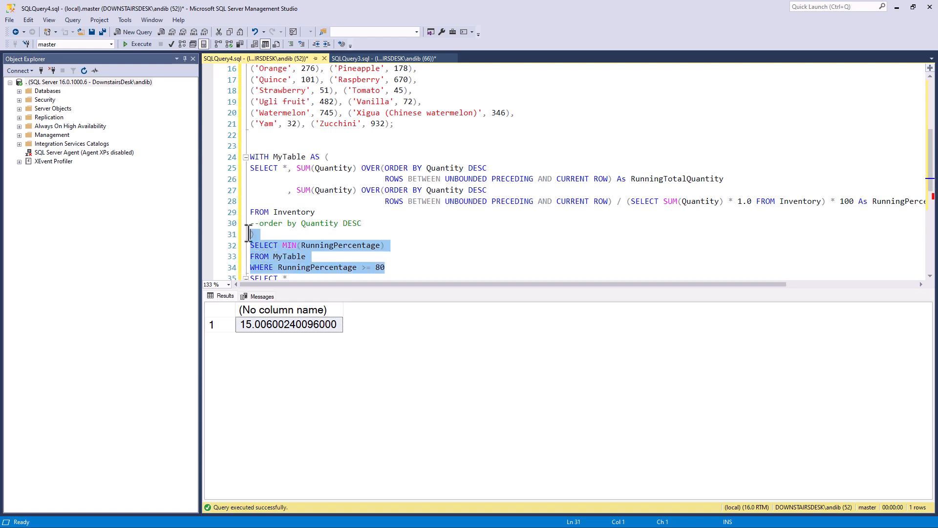
pyautogui.click(137, 44)
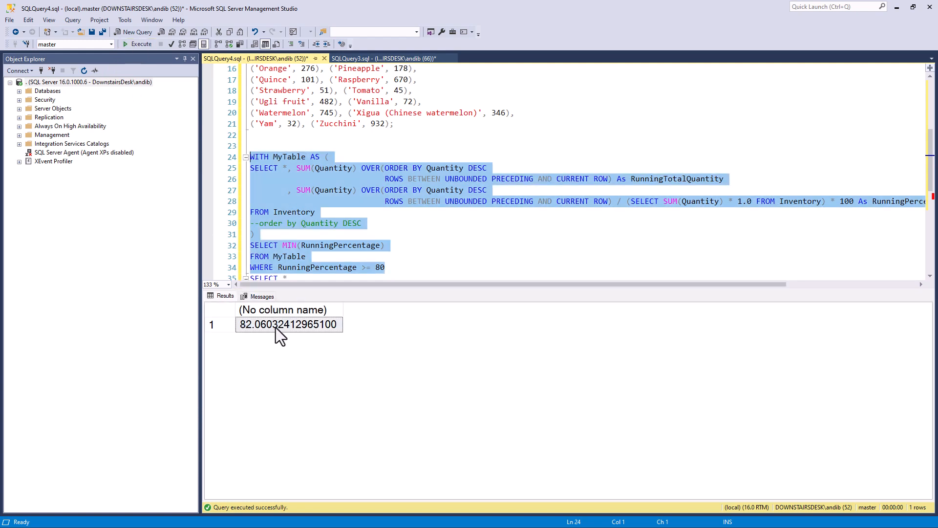
# Delete the hard-coded 80 and move the MIN query into the final WHERE after <= as a subquery.
pyautogui.click(384, 267)
pyautogui.scroll(-2, 384, 243)
pyautogui.doubleClick(380, 235)
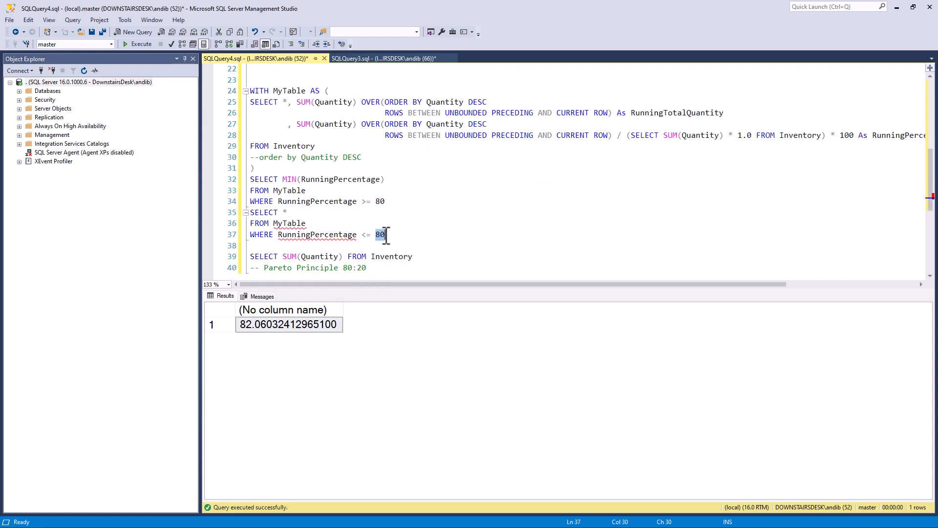
pyautogui.press('Delete')
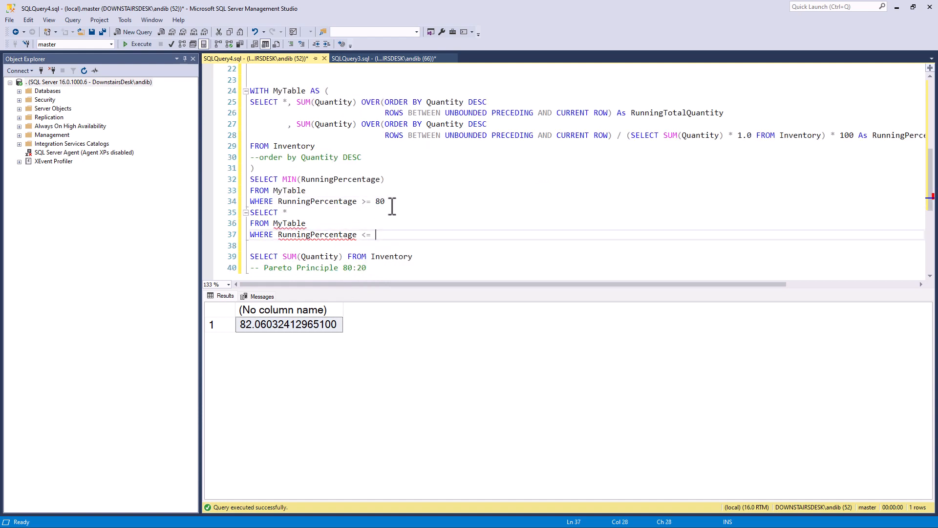
pyautogui.hotkey('shift', 'Up')
pyautogui.hotkey('shift', 'Up')
pyautogui.hotkey('shift', 'Up')
pyautogui.hotkey('shift', 'Home')
pyautogui.hotkey('ctrl', 'x')
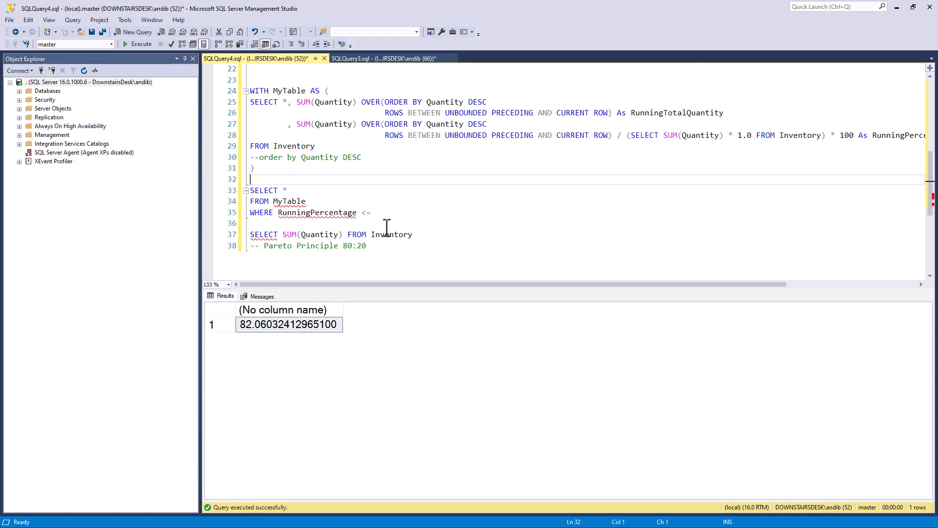
pyautogui.click(385, 213)
pyautogui.press('Return')
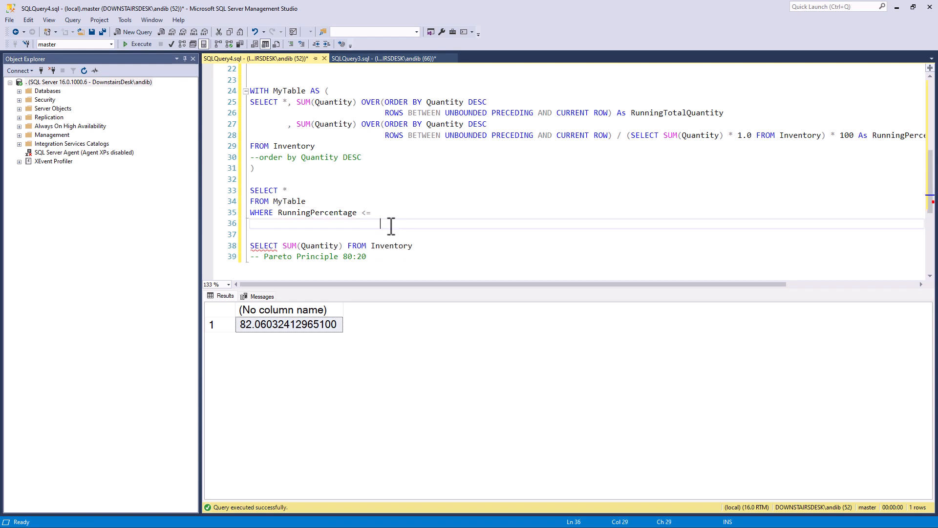
pyautogui.hotkey('ctrl', 'v')
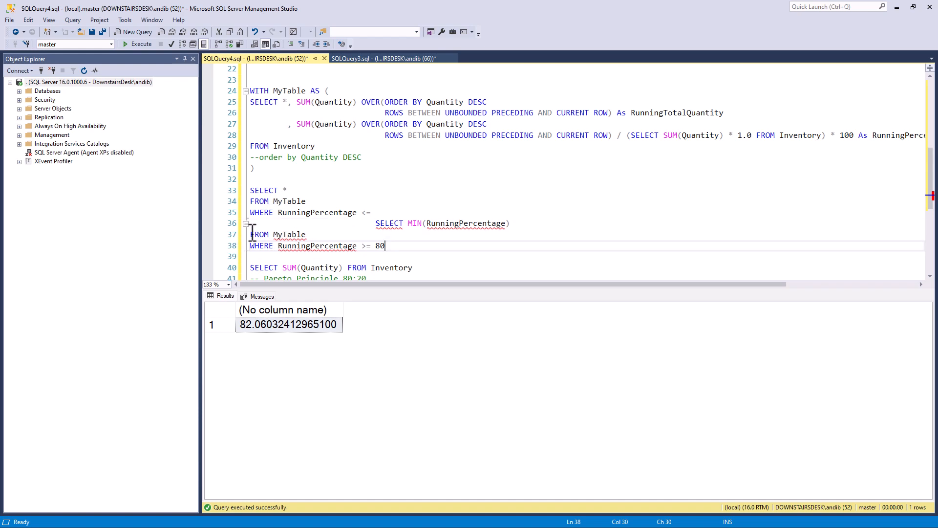
# Indent the subquery, wrap it in parentheses and join it onto the <= line.
pyautogui.click(252, 234)
pyautogui.press('Tab')
pyautogui.press('Tab')
pyautogui.press('Tab')
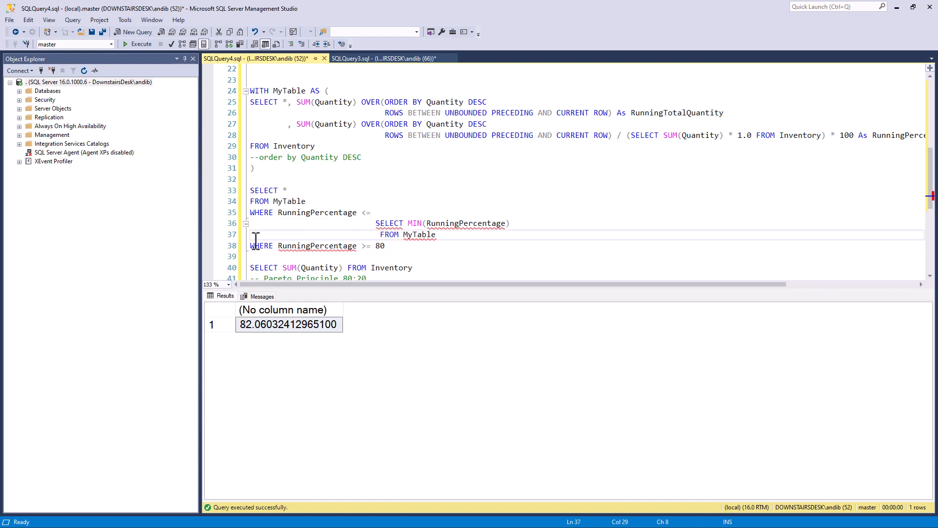
pyautogui.click(251, 245)
pyautogui.press('Tab')
pyautogui.press('Tab')
pyautogui.press('Tab')
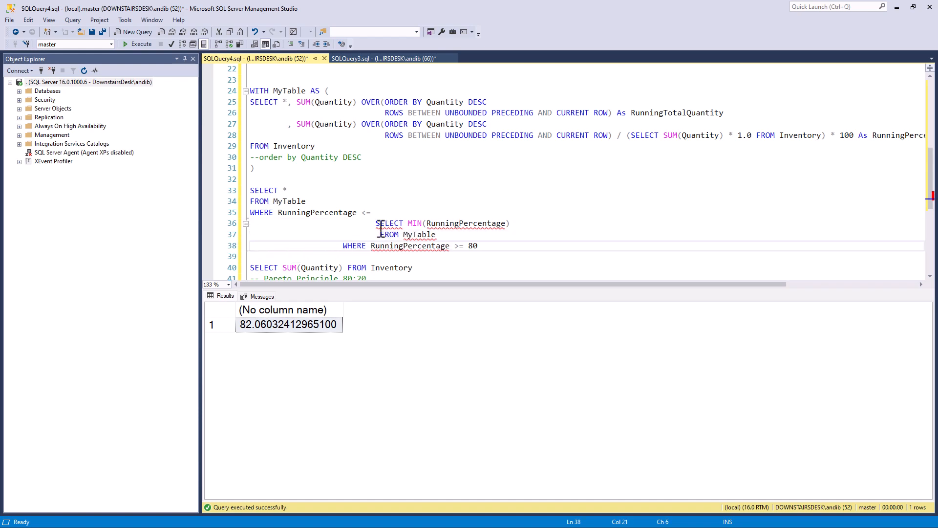
pyautogui.press('Tab')
pyautogui.press('Tab')
pyautogui.click(400, 224)
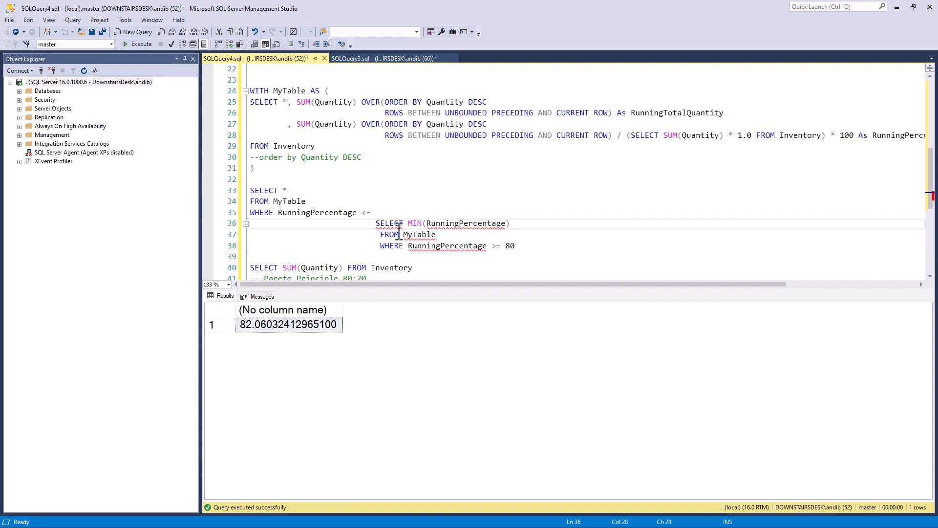
pyautogui.write('(')
pyautogui.press('Down')
pyautogui.press('Down')
pyautogui.press('End')
pyautogui.write(')')
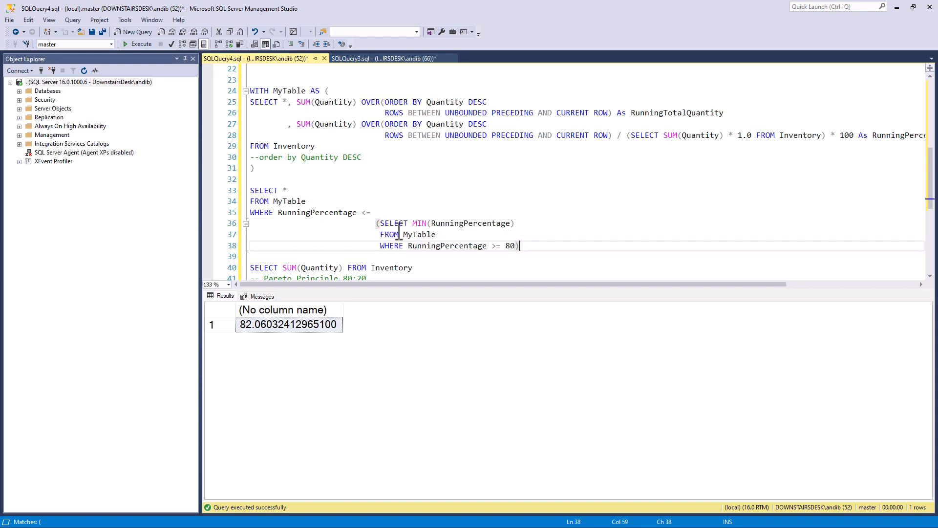
pyautogui.click(378, 223)
pyautogui.press('BackSpace')
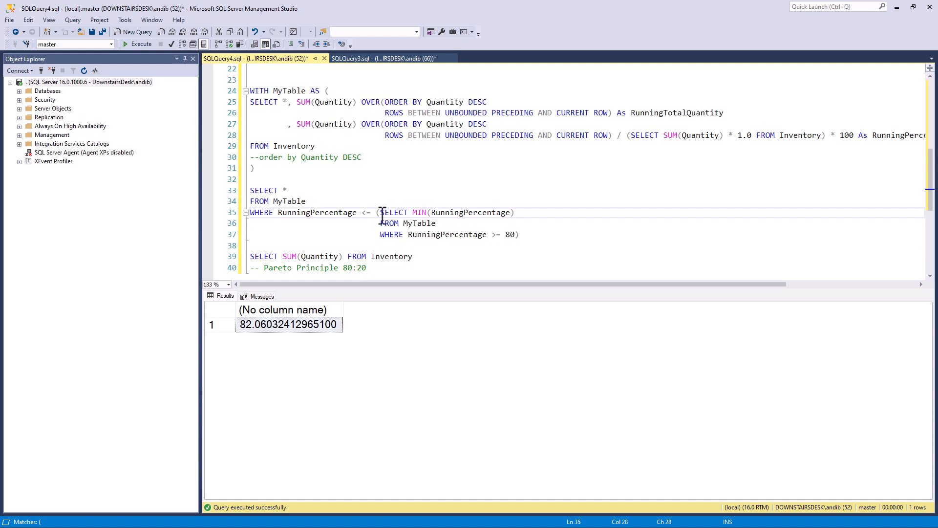
pyautogui.moveTo(381, 212)
pyautogui.mouseDown()
pyautogui.moveTo(519, 235)
pyautogui.moveTo(497, 234)
pyautogui.moveTo(250, 91)
pyautogui.mouseUp()
pyautogui.click(533, 234)
# Run the finished CTE with the MIN subquery, listing ten foods from Banana through Ugli fruit.
pyautogui.click(140, 43)
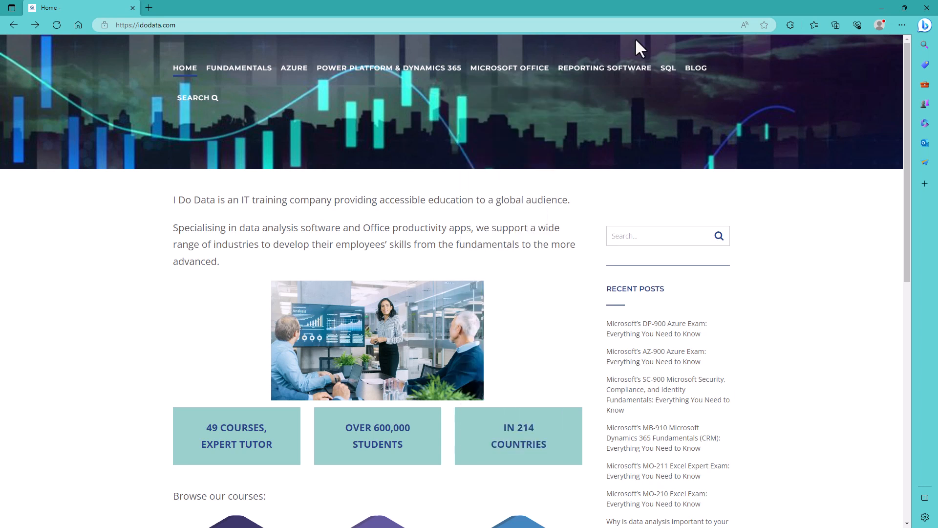
pyautogui.moveTo(668, 67)
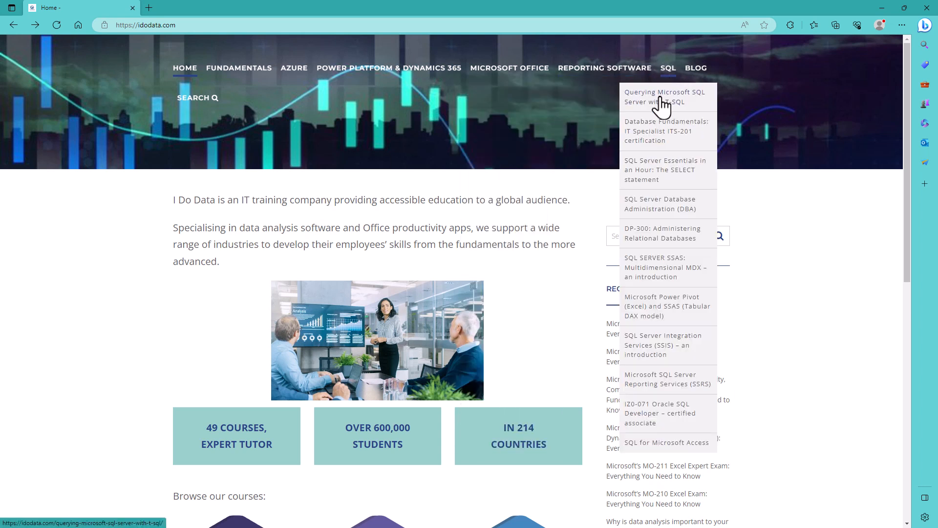
# Open the Querying Microsoft SQL Server with T-SQL course on idodata.com and browse its CTE and aggregate learning-path items.
pyautogui.click(666, 101)
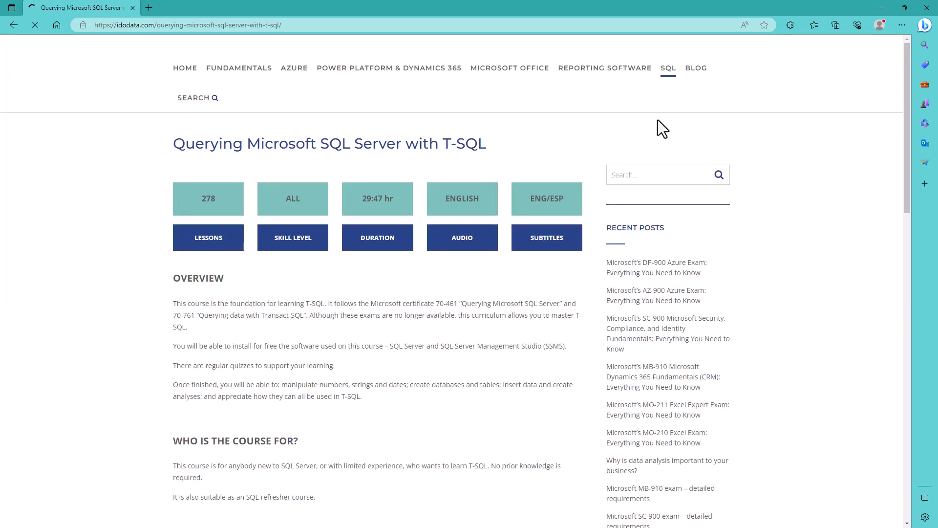
pyautogui.moveTo(906, 133); pyautogui.dragTo(906, 296)
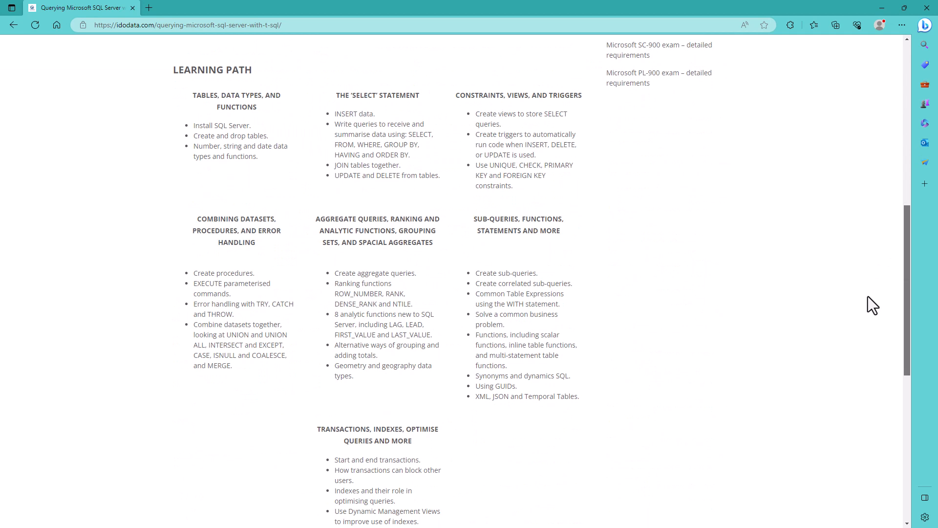
pyautogui.moveTo(478, 294); pyautogui.dragTo(561, 304)
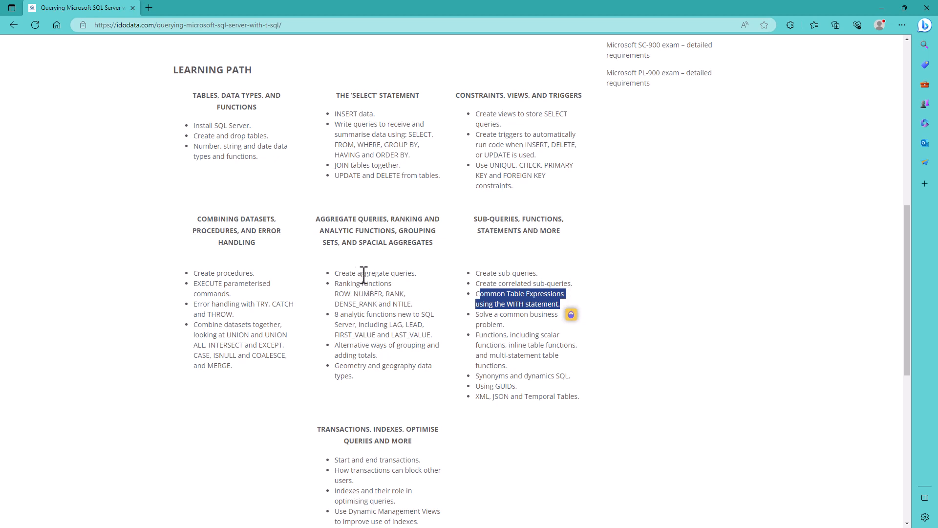
pyautogui.moveTo(358, 274); pyautogui.dragTo(417, 275)
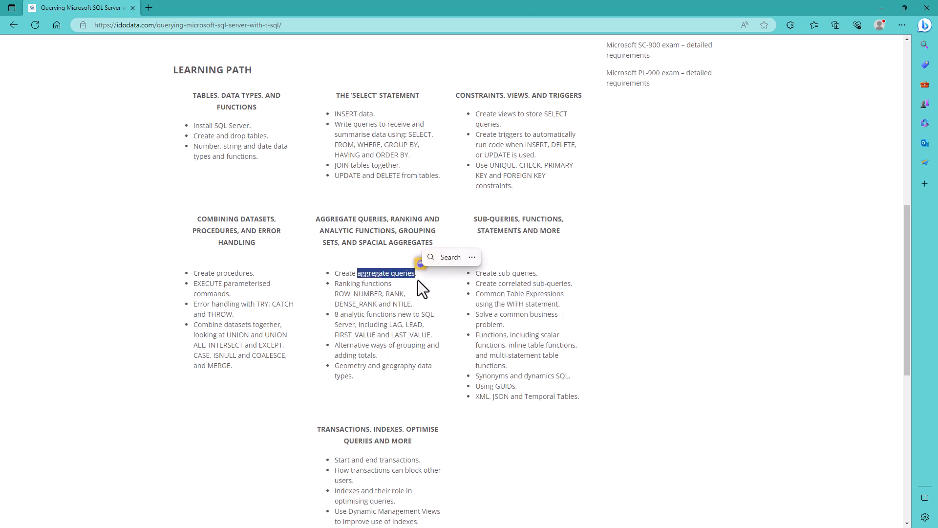
pyautogui.moveTo(558, 8); pyautogui.dragTo(29, 133)
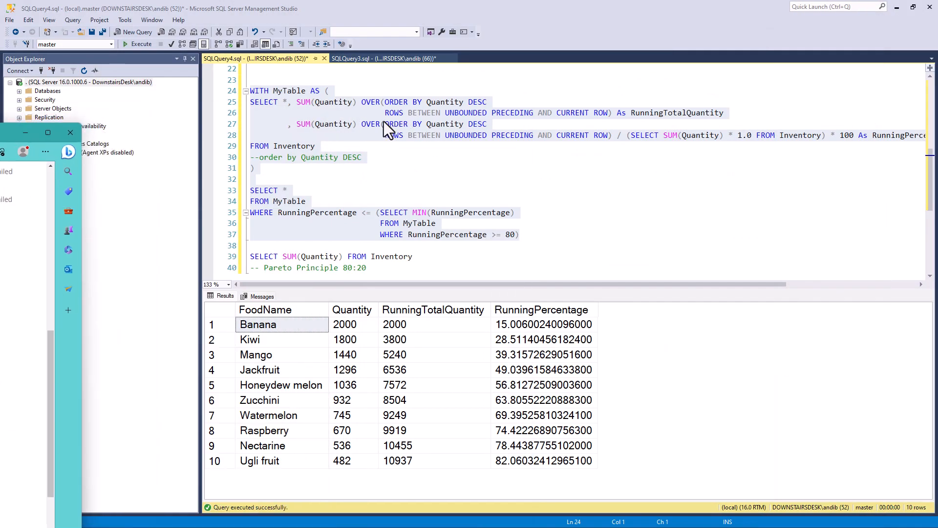
pyautogui.moveTo(30, 132); pyautogui.dragTo(516, 2)
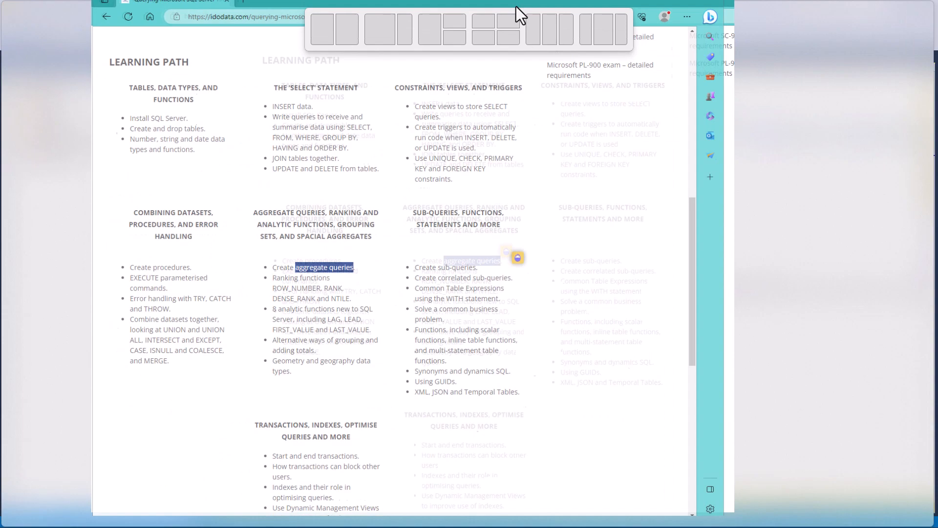
pyautogui.scroll(5, 733, 308)
pyautogui.scroll(3, 750, 319)
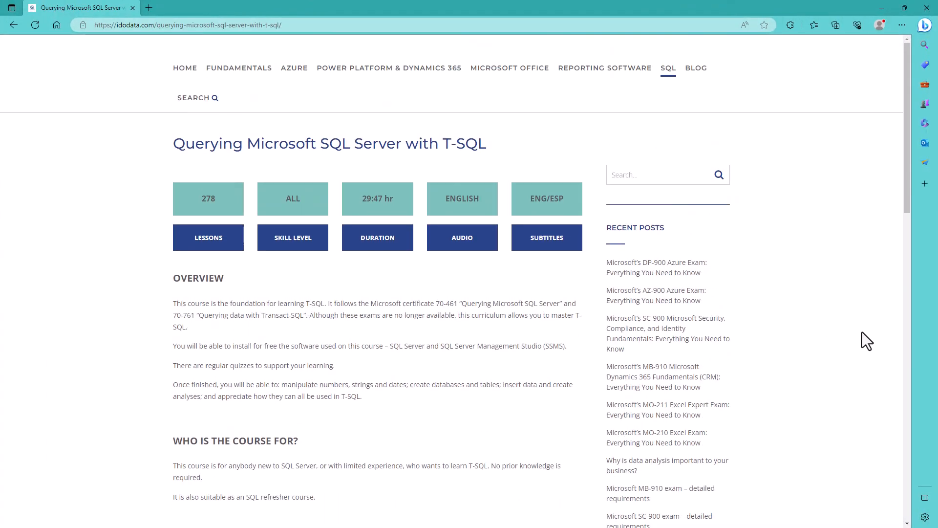
pyautogui.moveTo(905, 336); pyautogui.dragTo(893, 438)
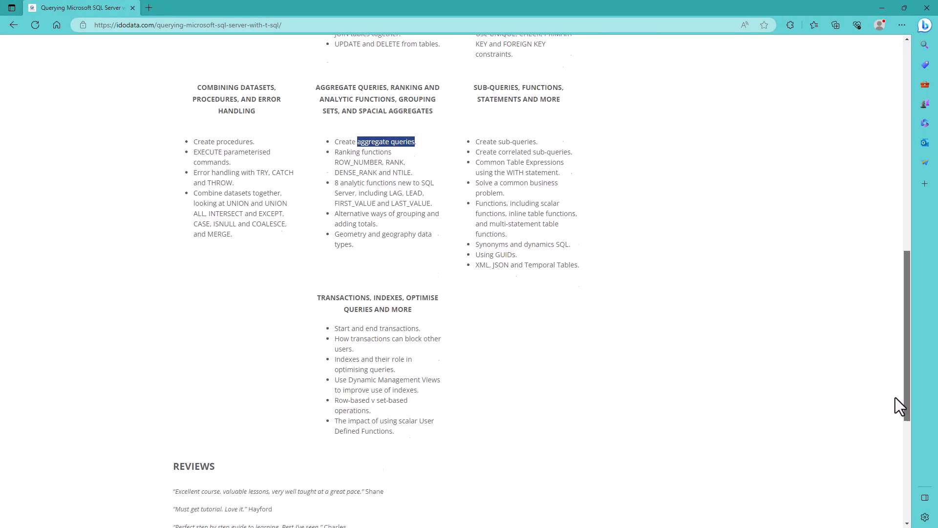